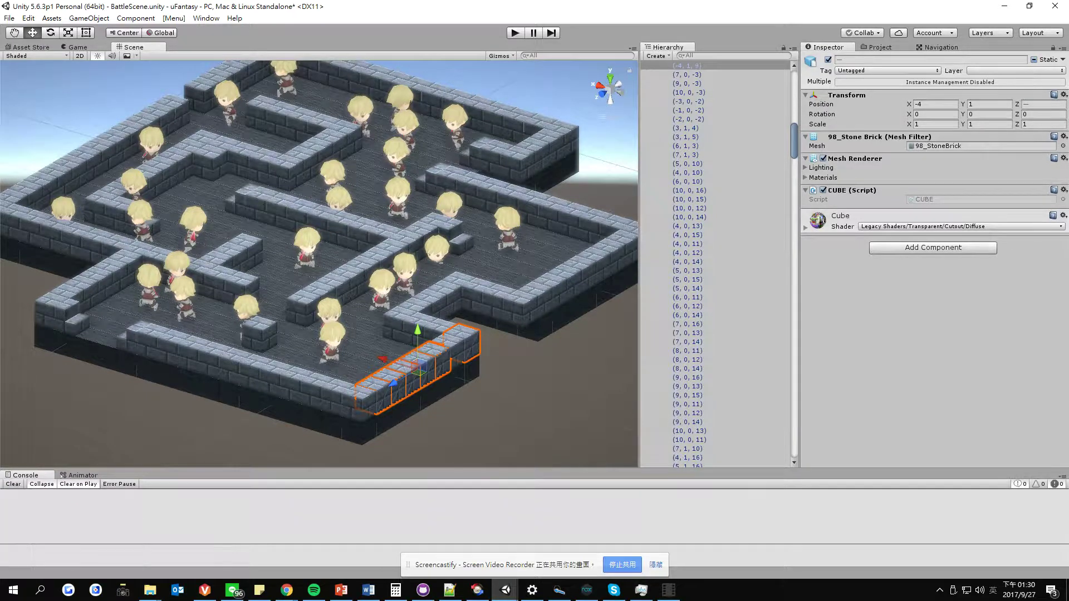
# Assign the 2_Grass mesh to the selected row of outer wall blocks
pyautogui.click(1063, 146)
pyautogui.moveTo(658, 147); pyautogui.dragTo(858, 358)
pyautogui.click(793, 423)
pyautogui.click(733, 421)
pyautogui.click(611, 421)
pyautogui.click(551, 421)
pyautogui.click(611, 421)
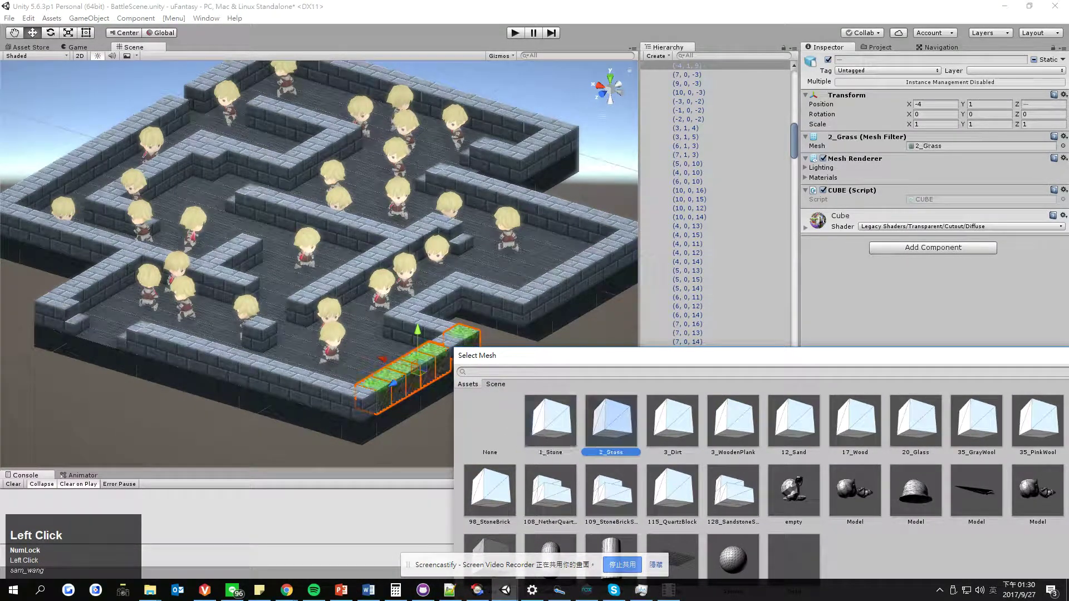
pyautogui.click(453, 341)
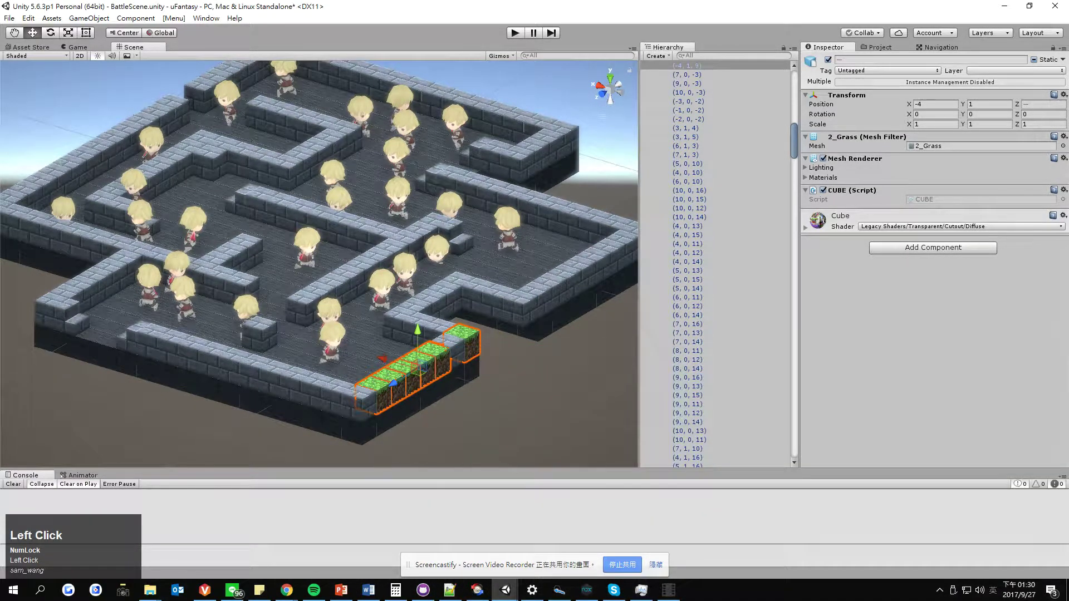
pyautogui.click(454, 348)
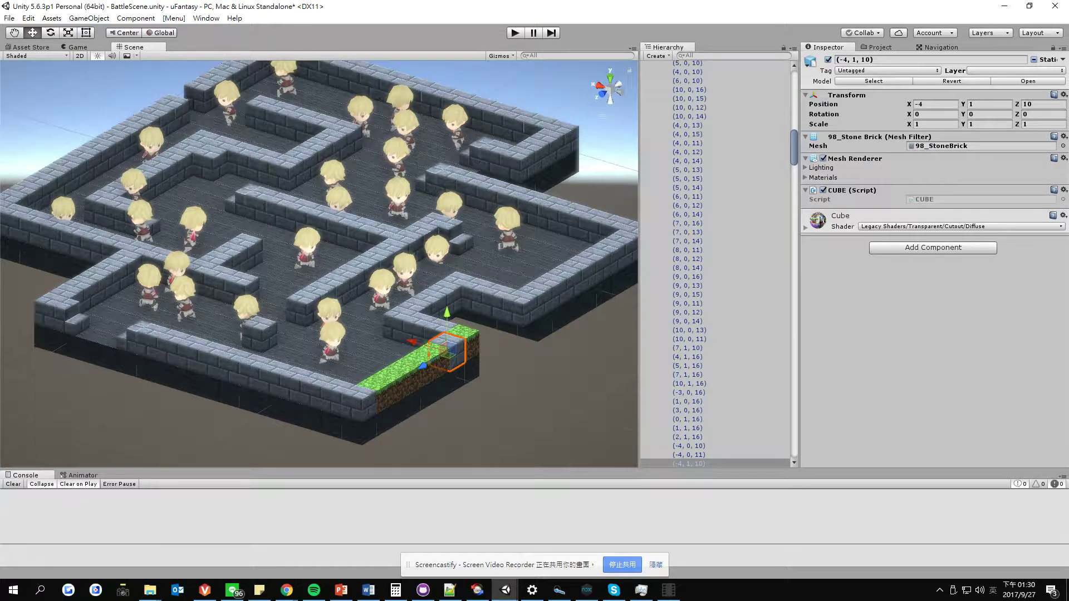
# In the front view, select the entire bottom layer of floor blocks and assign the 3_WoodenPlank mesh to it
pyautogui.click(610, 78)
pyautogui.click(610, 99)
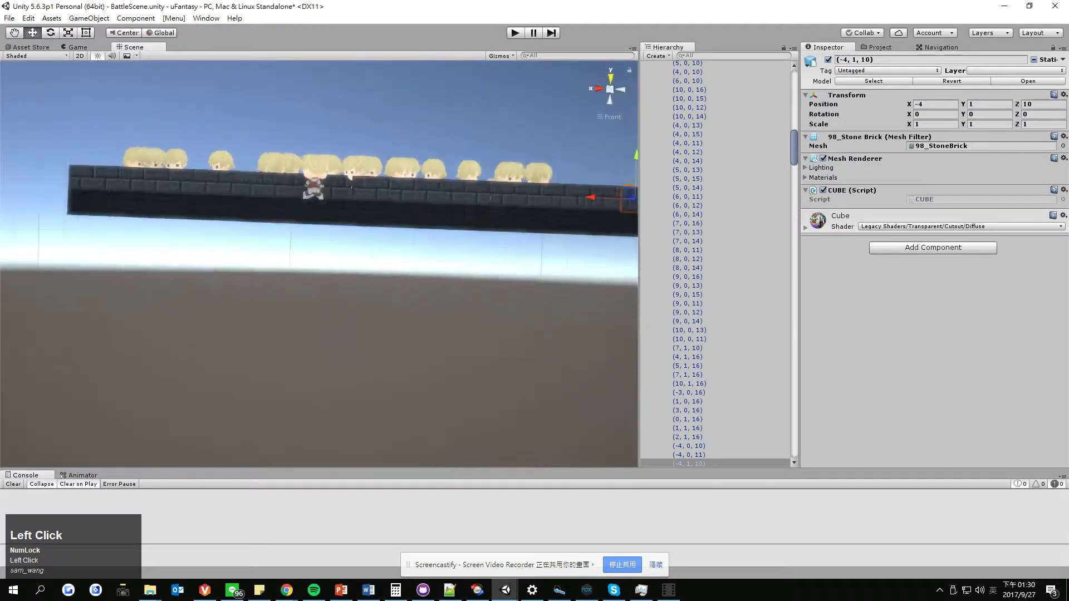
pyautogui.moveTo(602, 234); pyautogui.dragTo(520, 271, button='middle')
pyautogui.scroll(-4, 520, 271)
pyautogui.moveTo(539, 320); pyautogui.dragTo(146, 296)
pyautogui.moveTo(576, 314); pyautogui.dragTo(32, 239)
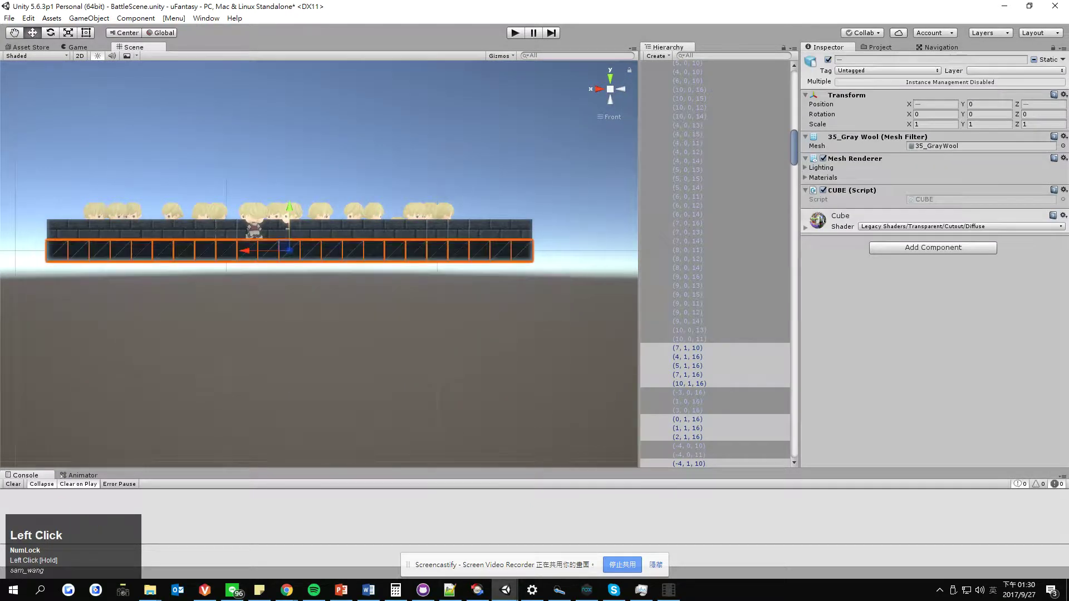
pyautogui.click(1063, 146)
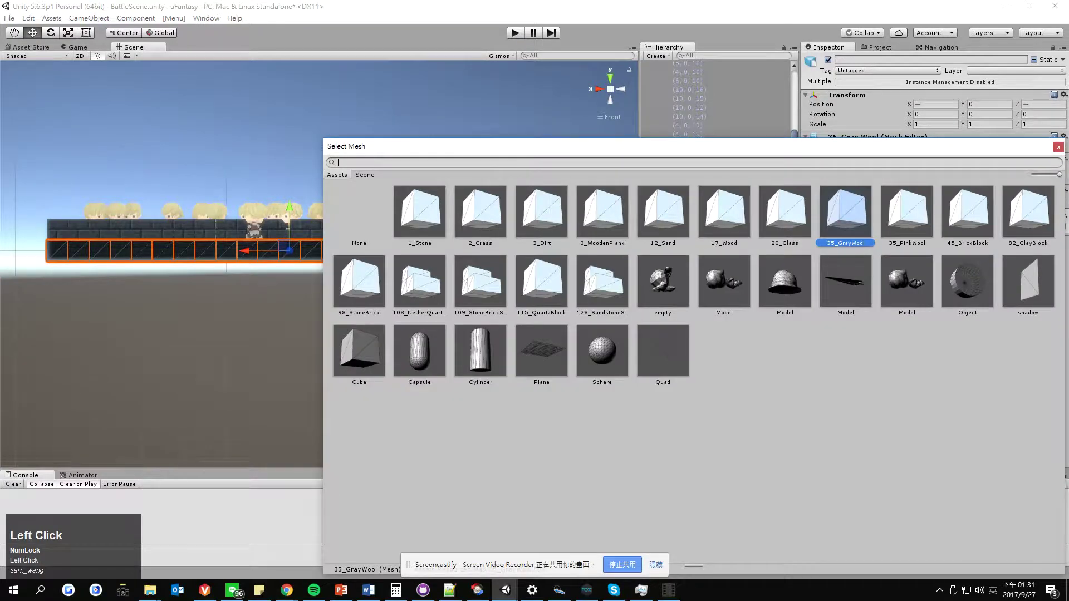
pyautogui.click(602, 213)
pyautogui.click(480, 213)
pyautogui.click(603, 213)
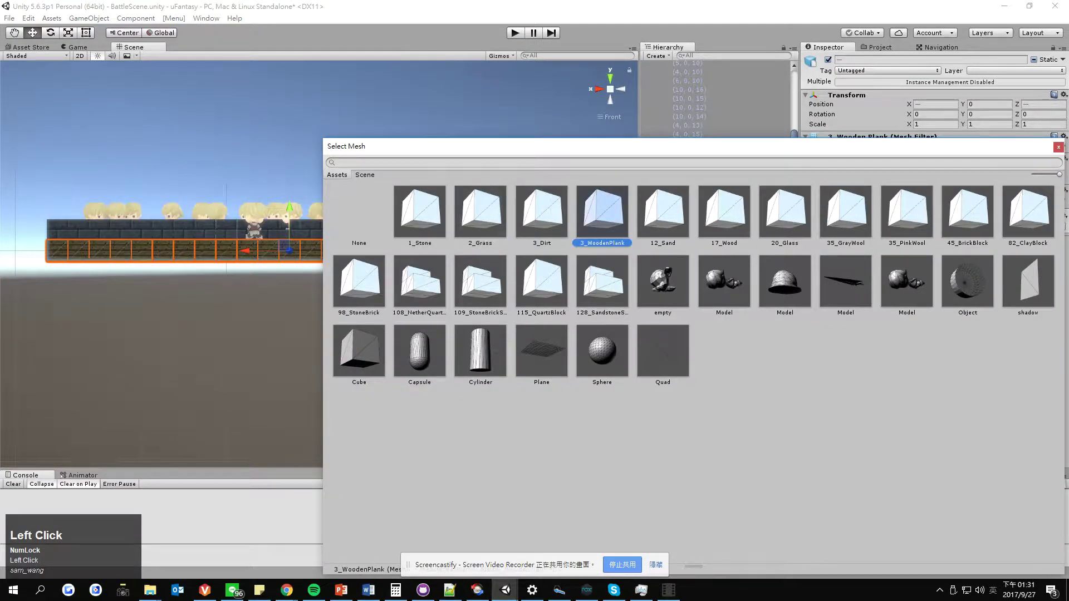
pyautogui.click(1059, 147)
# Try stone, grass, dirt, sand, wood and glass meshes on the floor blocks, settle on 35_GrayWool and clear the selection
pyautogui.moveTo(445, 223); pyautogui.dragTo(316, 307, button='right')
pyautogui.click(1063, 146)
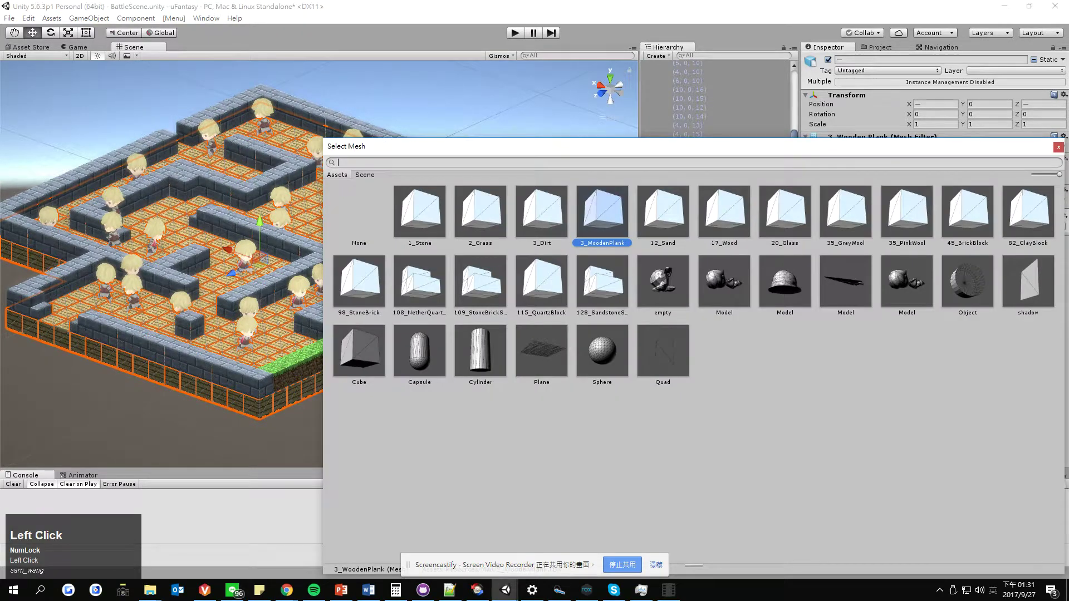
pyautogui.click(359, 282)
pyautogui.click(420, 212)
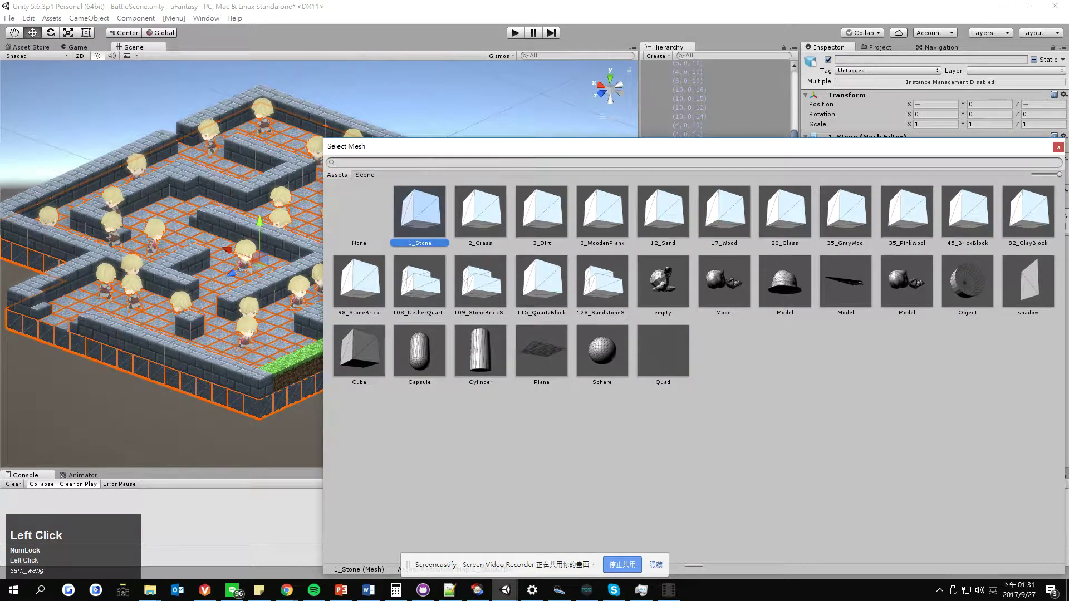
pyautogui.click(481, 212)
pyautogui.click(541, 212)
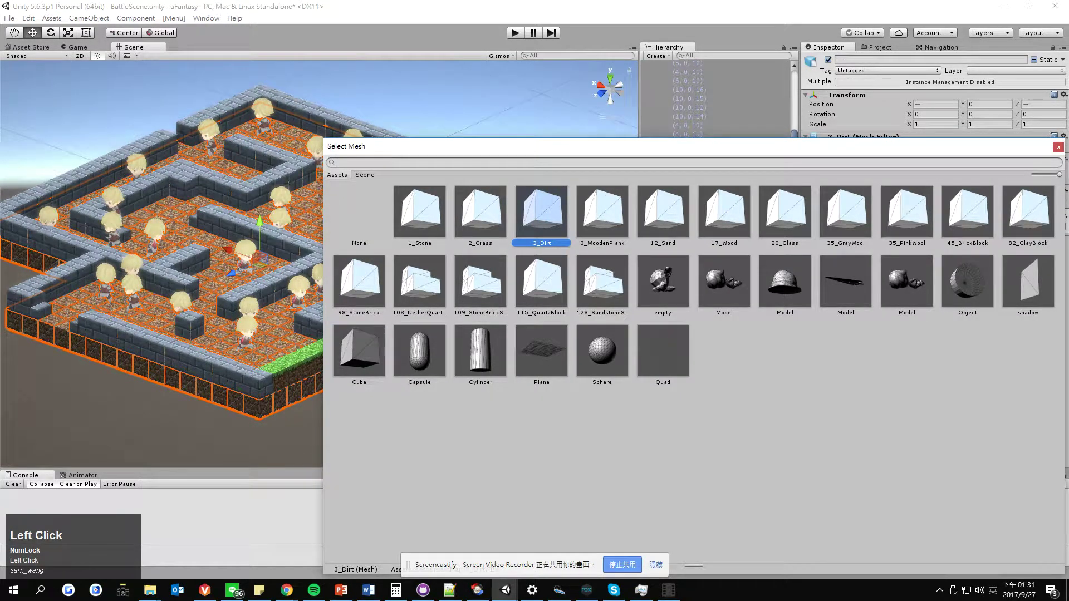
pyautogui.click(603, 213)
pyautogui.click(663, 213)
pyautogui.click(724, 212)
pyautogui.click(785, 212)
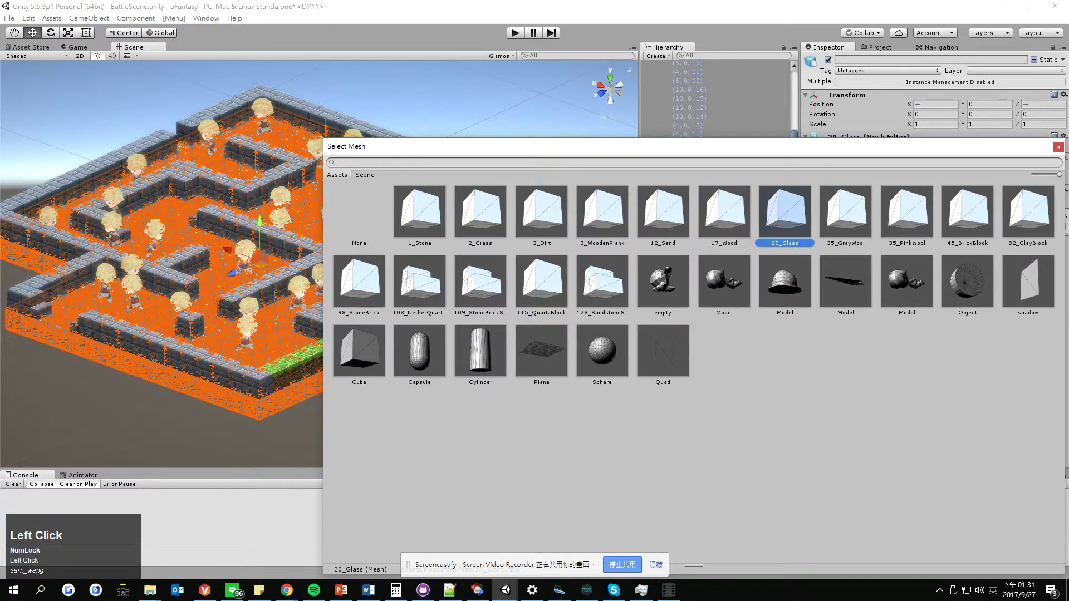
pyautogui.click(846, 212)
pyautogui.click(1059, 147)
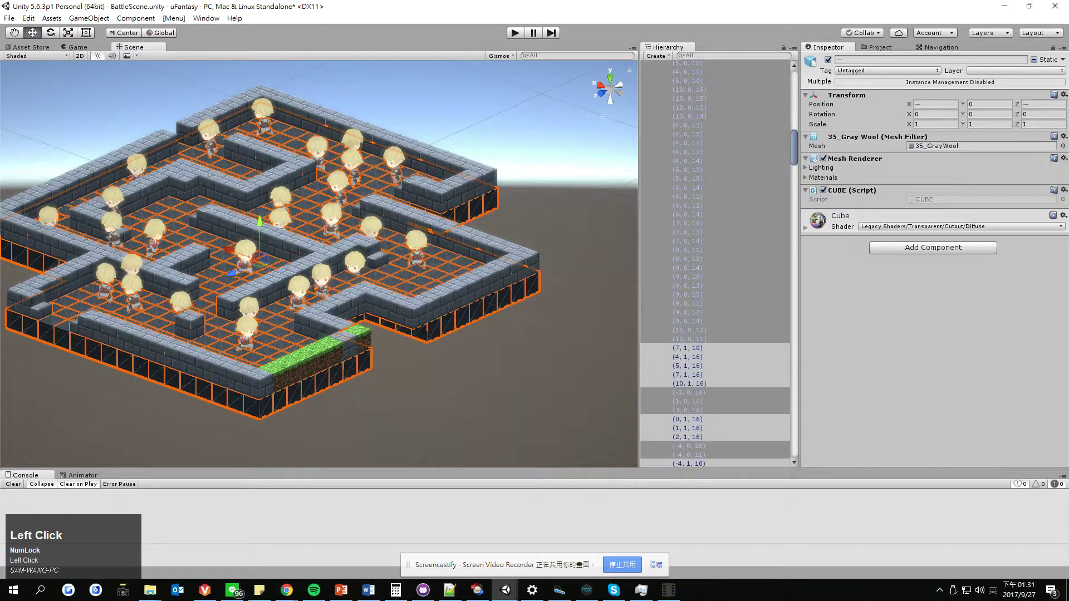
pyautogui.click(473, 407)
pyautogui.moveTo(473, 407); pyautogui.dragTo(579, 396, button='middle')
pyautogui.scroll(5, 580, 396)
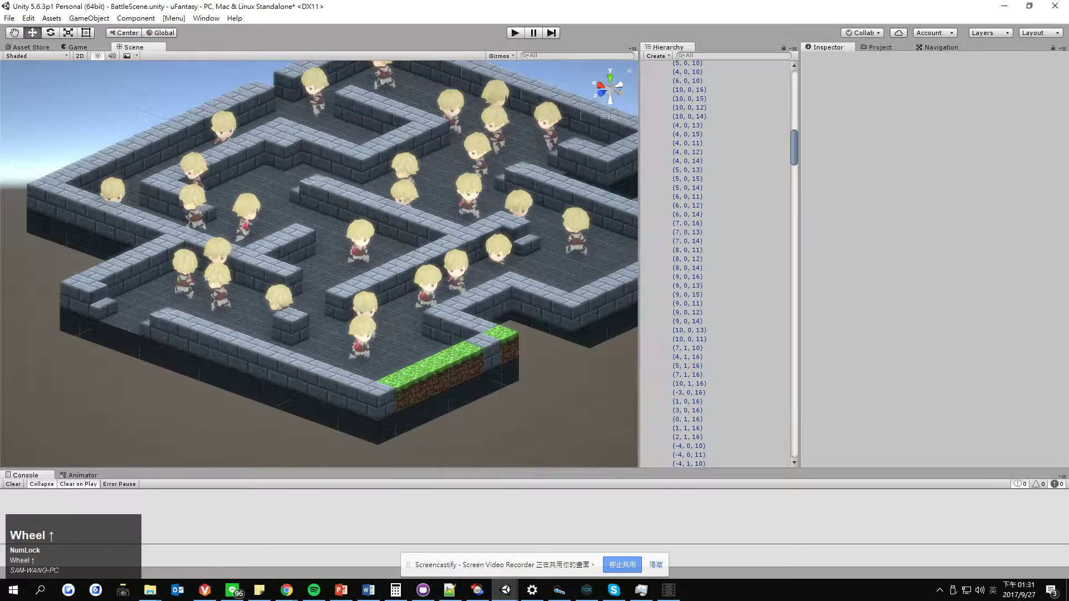
pyautogui.scroll(-2, 312, 233)
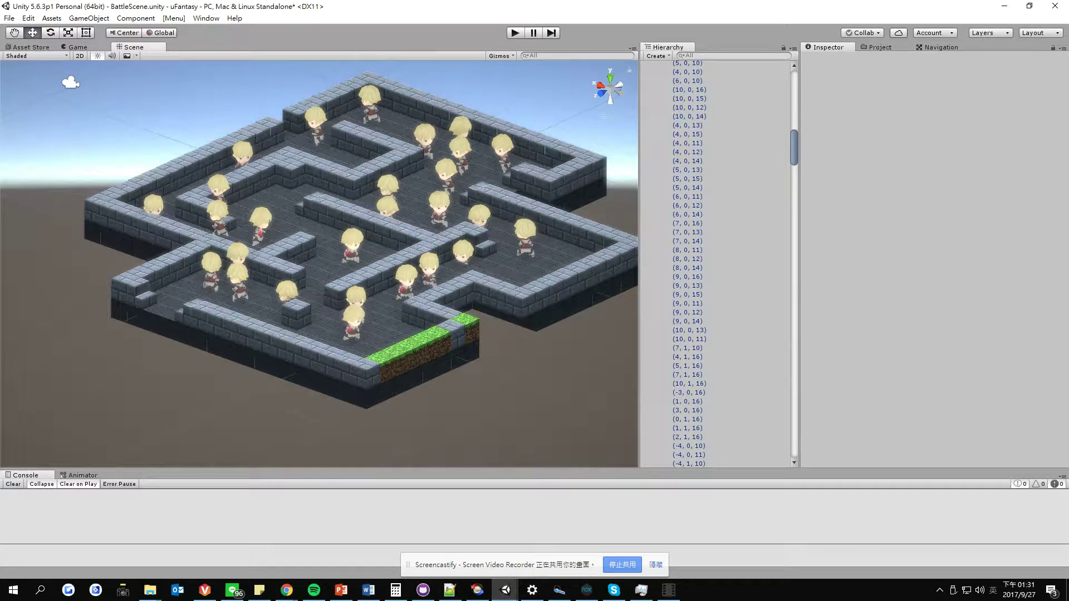
pyautogui.moveTo(409, 296); pyautogui.dragTo(364, 317, button='middle')
# Switch to Notepad++ and replace the note's text with 改場景
pyautogui.click(449, 591)
pyautogui.moveTo(208, 110); pyautogui.dragTo(137, 111)
pyautogui.write('ㄍ93t;3ru/3')
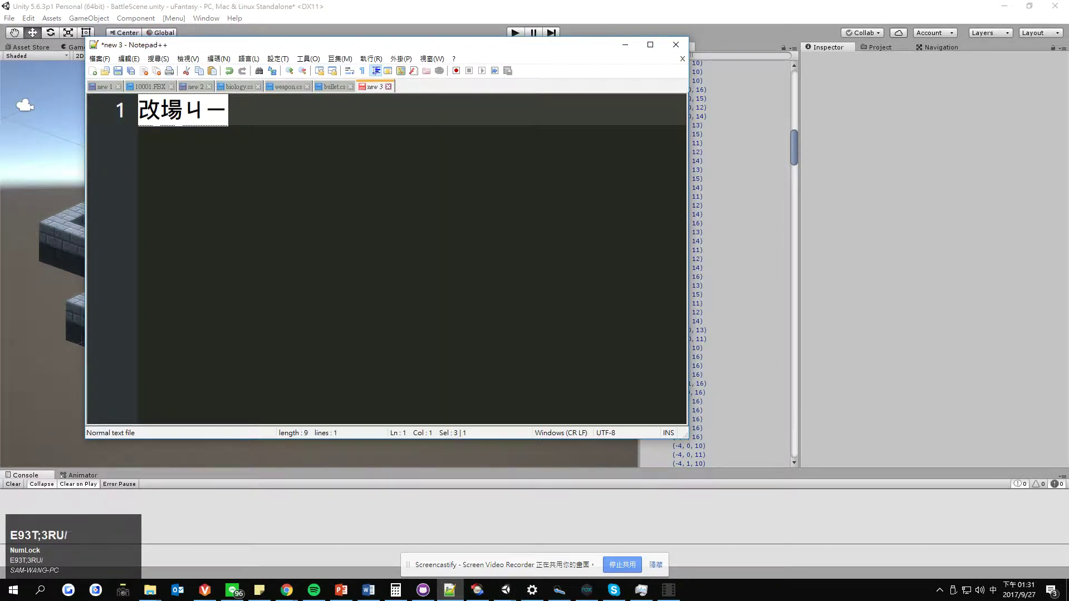
pyautogui.press('BackSpace')
pyautogui.write('ru/3')
pyautogui.press('Down')
pyautogui.press('Return')
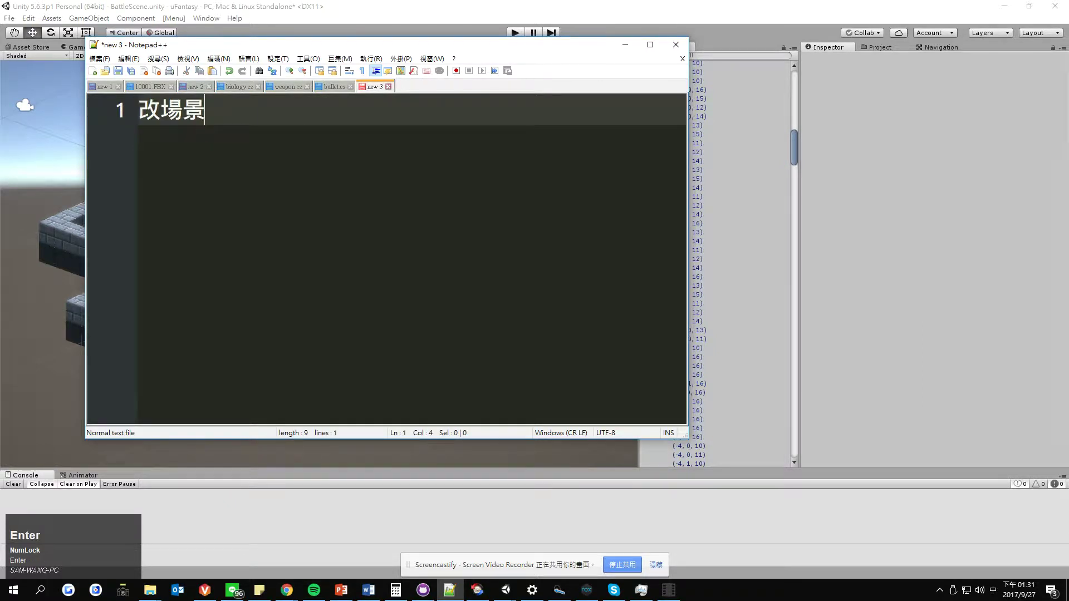
# Return to Unity and, in the top view, move the maze's outer wall-and-floor section about 8 blocks outward along the X axis
pyautogui.click(924, 251)
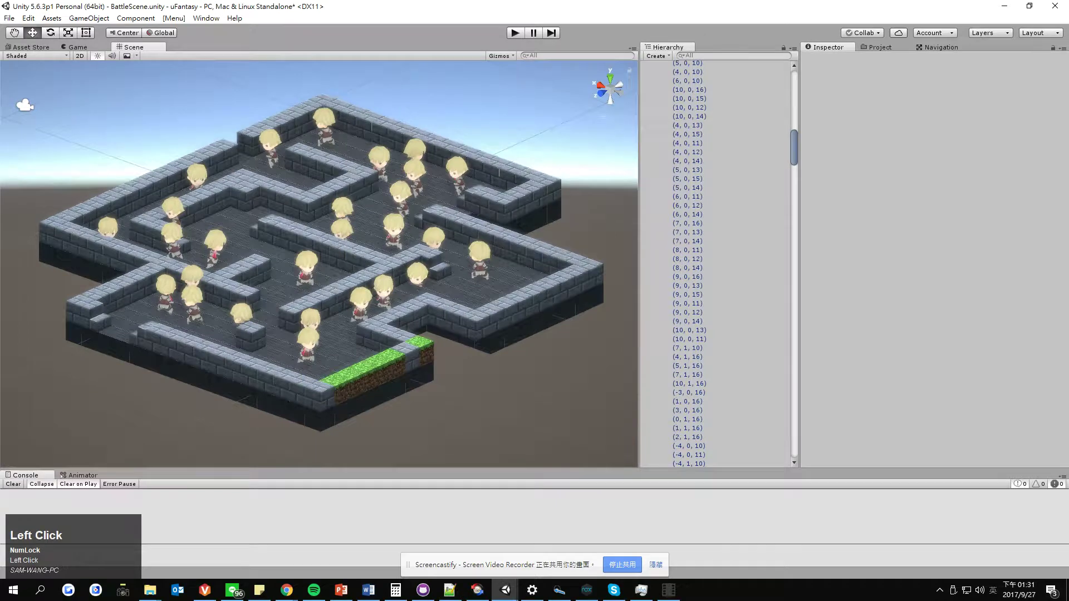
pyautogui.click(475, 327)
pyautogui.moveTo(475, 328); pyautogui.dragTo(443, 322, button='middle')
pyautogui.moveTo(411, 311)
pyautogui.mouseDown()
pyautogui.moveTo(443, 321)
pyautogui.moveTo(412, 309)
pyautogui.mouseUp()
pyautogui.moveTo(412, 309); pyautogui.dragTo(504, 398, button='right')
pyautogui.moveTo(504, 399); pyautogui.dragTo(417, 381, button='middle')
pyautogui.moveTo(563, 240); pyautogui.dragTo(416, 320)
pyautogui.moveTo(416, 320); pyautogui.dragTo(459, 378, button='right')
pyautogui.click(557, 250)
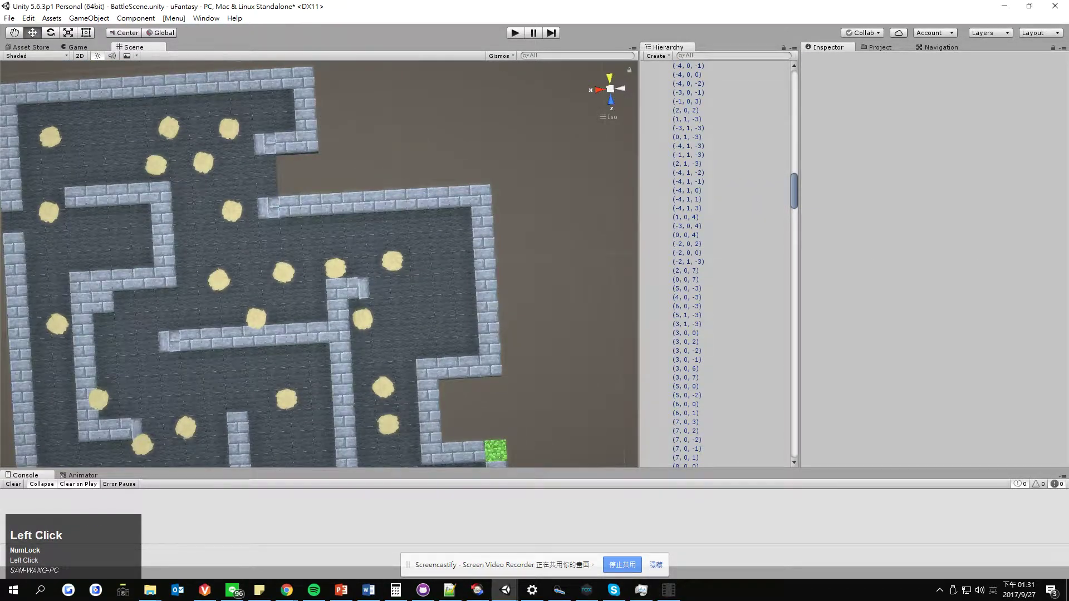
pyautogui.click(610, 78)
pyautogui.click(611, 79)
pyautogui.moveTo(496, 195); pyautogui.dragTo(530, 251, button='middle')
pyautogui.moveTo(368, 250); pyautogui.dragTo(141, 276, button='middle')
pyautogui.moveTo(376, 25); pyautogui.dragTo(655, 35, button='middle')
pyautogui.moveTo(154, 280); pyautogui.dragTo(313, 373)
pyautogui.moveTo(307, 324); pyautogui.dragTo(147, 324)
# Duplicate the moved section's 3×3 floor blocks and place the copies to fill the gap back to the maze
pyautogui.moveTo(161, 249); pyautogui.dragTo(65, 383)
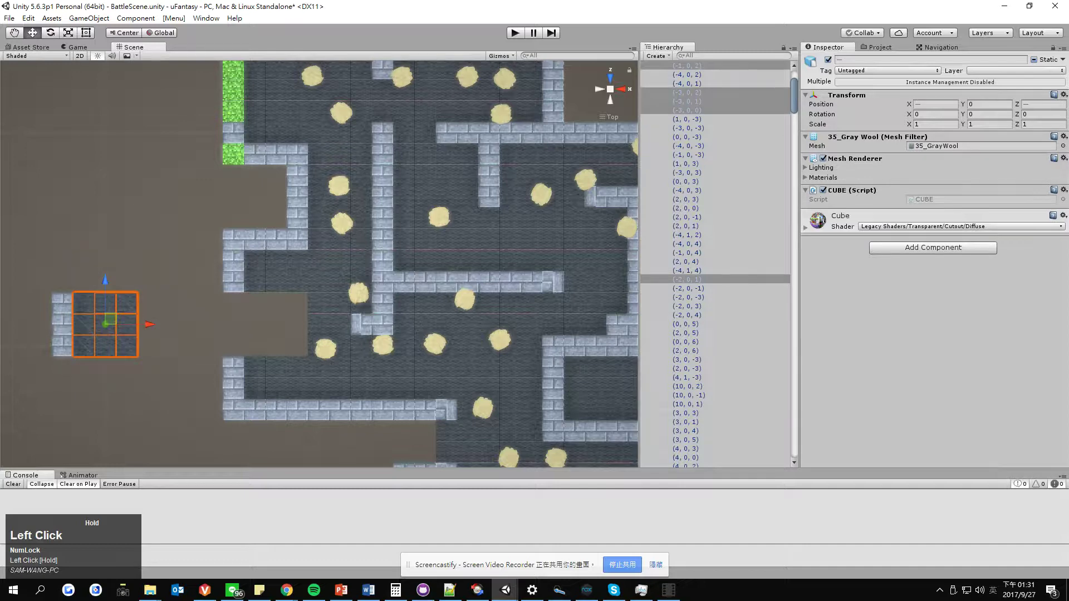
pyautogui.press('ctrl')
pyautogui.hotkey('ctrl', 'c')
pyautogui.keyDown('ctrl'); pyautogui.moveTo(149, 324); pyautogui.dragTo(276, 324); pyautogui.keyUp('ctrl')
pyautogui.hotkey('ctrl', 'd')
pyautogui.hotkey('ctrl', 'd')
pyautogui.moveTo(276, 324); pyautogui.dragTo(580, 229, button='right')
pyautogui.click(345, 267)
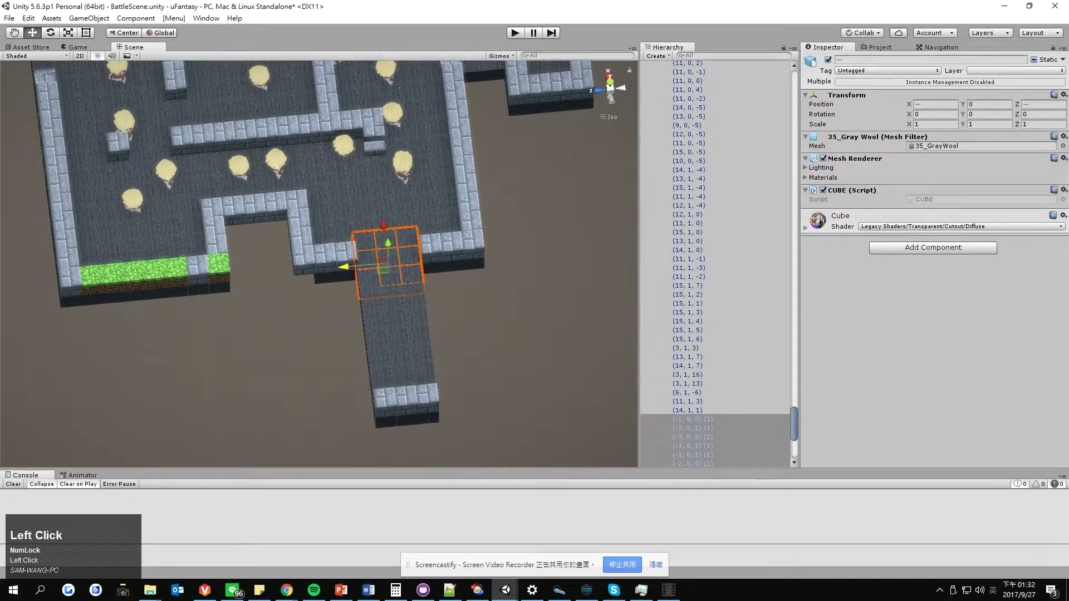
# Duplicate the wall block at the corridor's entrance repeatedly to build a wall along that side to X -12
pyautogui.click(345, 257)
pyautogui.hotkey('ctrl', 'd')
pyautogui.keyDown('ctrl'); pyautogui.moveTo(341, 220); pyautogui.dragTo(359, 371); pyautogui.keyUp('ctrl')
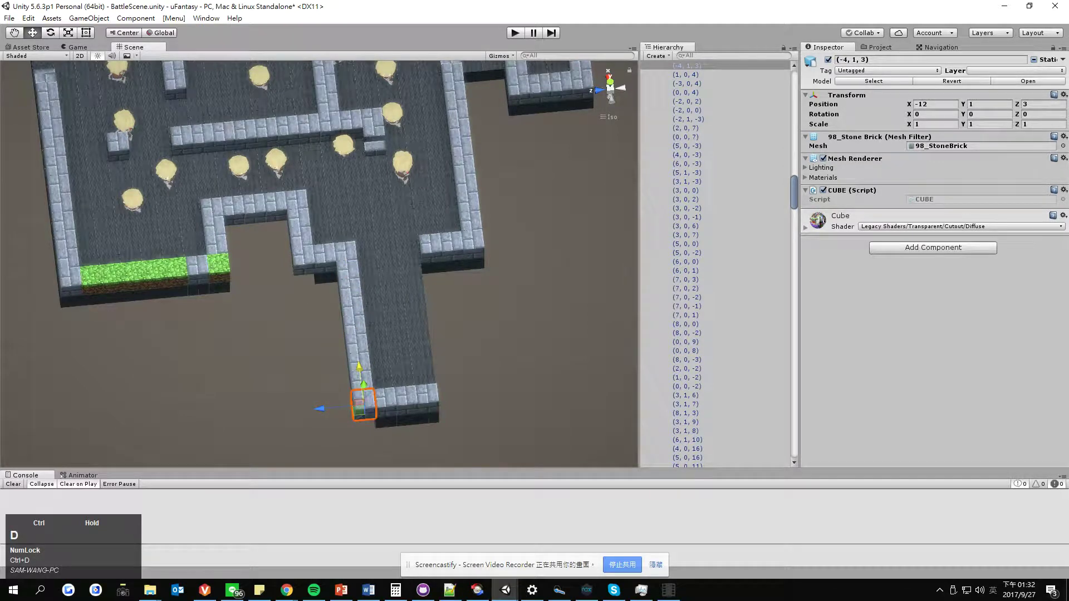
# Select the new corridor wall row, place a copy along the corridor's opposite side and delete the spare copy
pyautogui.press('shift')
pyautogui.keyDown('shift'); pyautogui.click(361, 383); pyautogui.keyUp('shift')
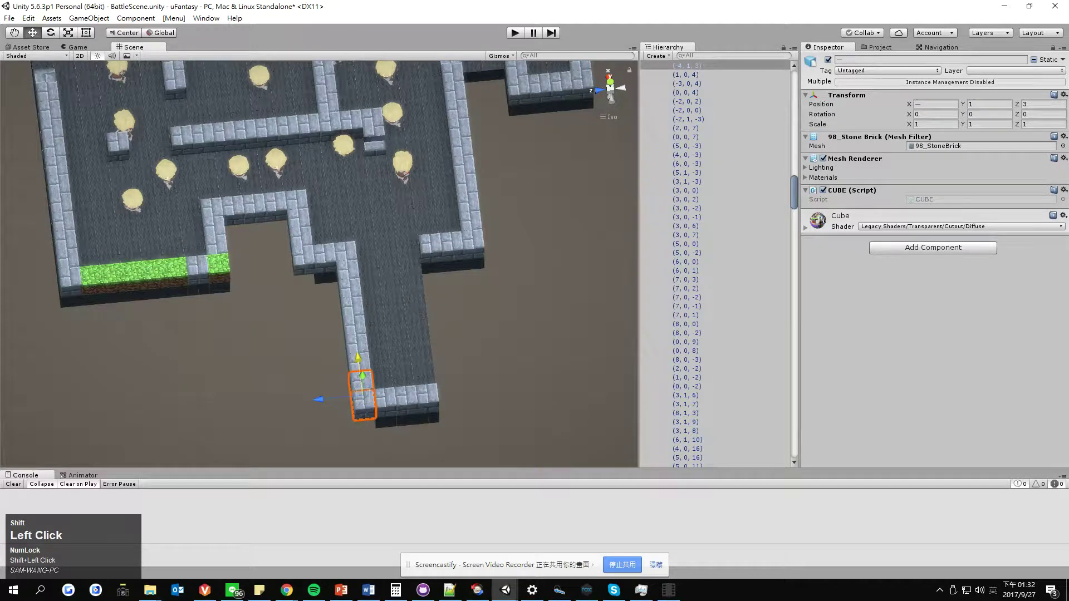
pyautogui.keyDown('shift'); pyautogui.click(357, 342); pyautogui.keyUp('shift')
pyautogui.moveTo(357, 341); pyautogui.dragTo(397, 365, button='middle')
pyautogui.moveTo(398, 365); pyautogui.dragTo(573, 412, button='right')
pyautogui.keyDown('shift'); pyautogui.click(484, 323); pyautogui.keyUp('shift')
pyautogui.keyDown('shift'); pyautogui.click(444, 305); pyautogui.keyUp('shift')
pyautogui.keyDown('shift'); pyautogui.click(424, 297); pyautogui.keyUp('shift')
pyautogui.keyDown('shift'); pyautogui.click(404, 290); pyautogui.keyUp('shift')
pyautogui.keyDown('shift'); pyautogui.click(384, 283); pyautogui.keyUp('shift')
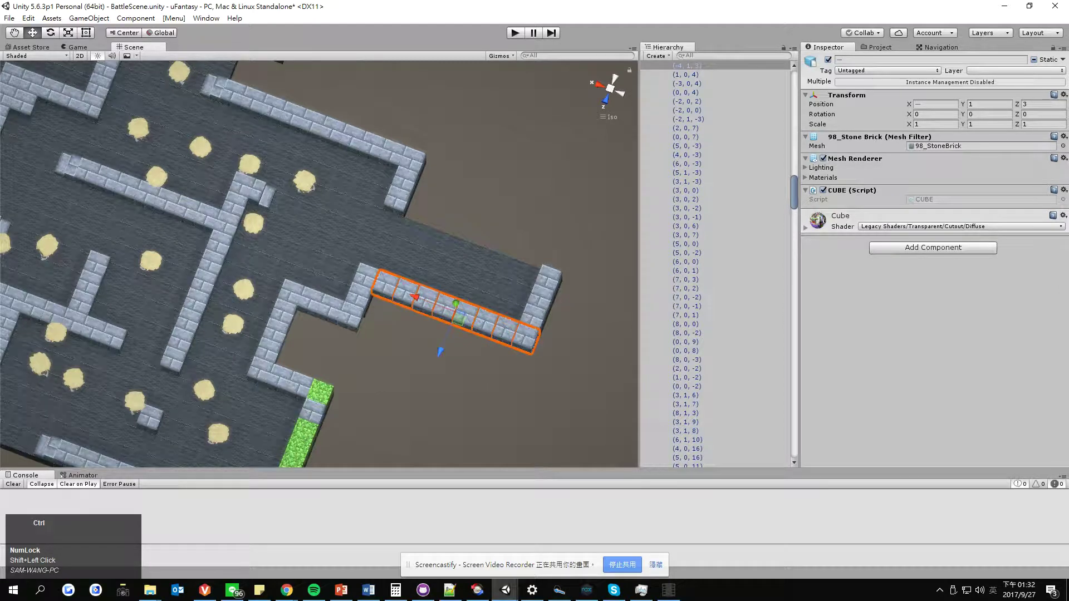
pyautogui.hotkey('ctrl', 'd')
pyautogui.keyDown('ctrl'); pyautogui.moveTo(441, 349); pyautogui.dragTo(418, 409); pyautogui.keyUp('ctrl')
pyautogui.hotkey('ctrl', 'd')
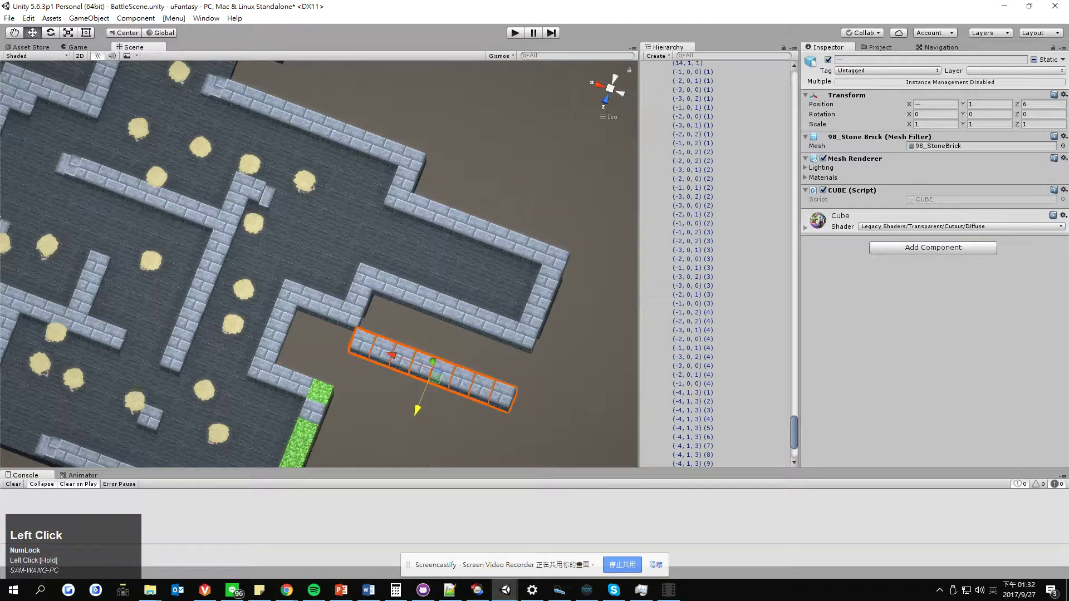
pyautogui.press('Delete')
# Run the custom 場景整理 command to tidy the scene's block objects
pyautogui.moveTo(357, 334); pyautogui.dragTo(365, 328, button='middle')
pyautogui.moveTo(366, 328); pyautogui.dragTo(426, 173, button='right')
pyautogui.moveTo(426, 173); pyautogui.dragTo(453, 336, button='middle')
pyautogui.moveTo(452, 336); pyautogui.dragTo(587, 314, button='right')
pyautogui.moveTo(588, 314); pyautogui.dragTo(564, 320, button='middle')
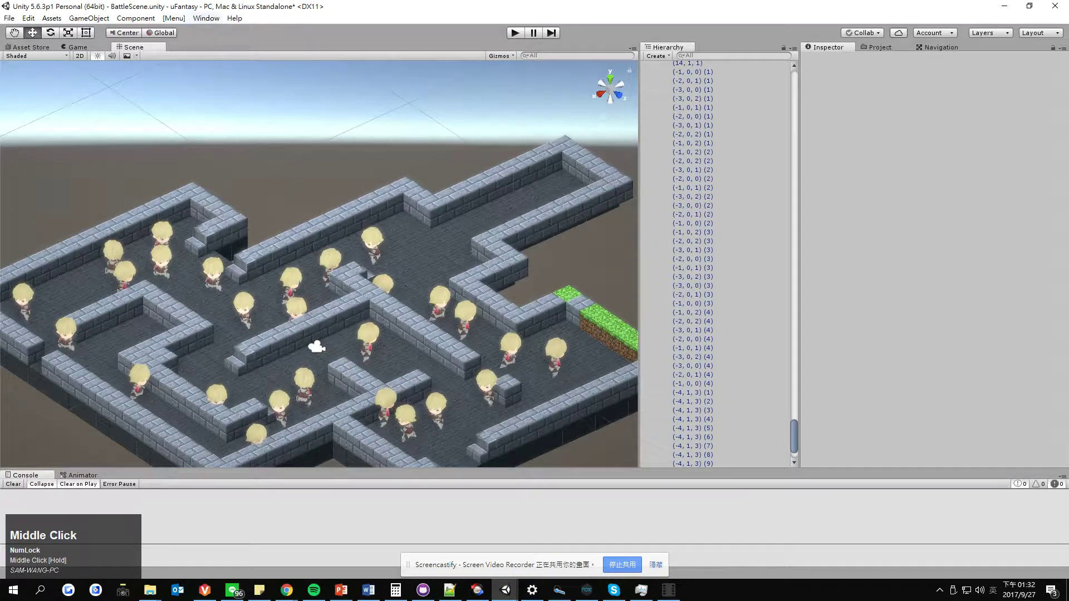
pyautogui.click(206, 18)
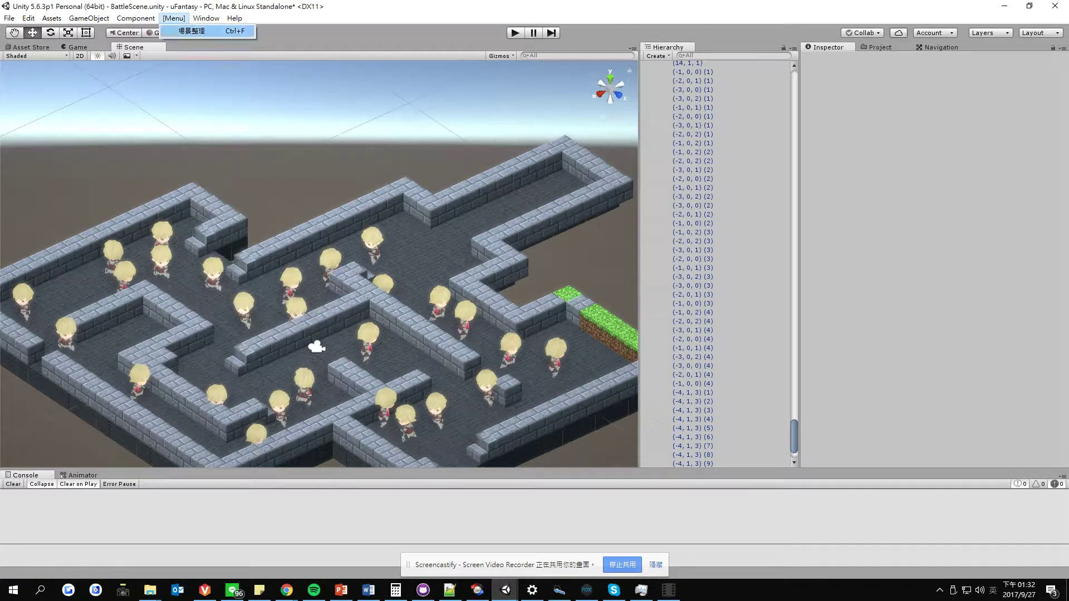
pyautogui.click(191, 31)
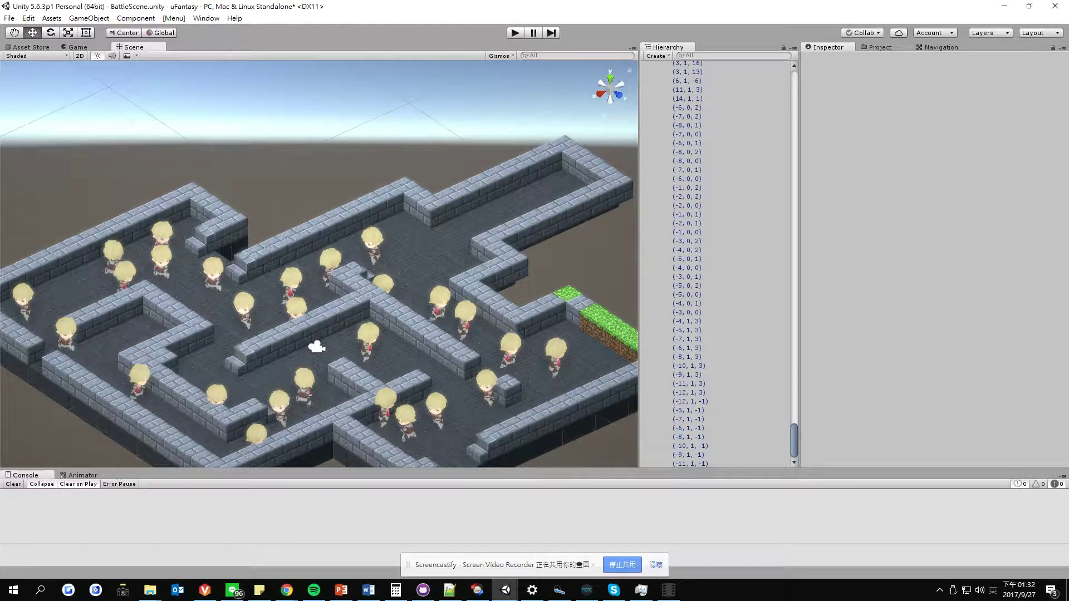
# Switch to Notepad++ and replace the note with "場景改完後 記得按下Ctrl+F"
pyautogui.click(449, 590)
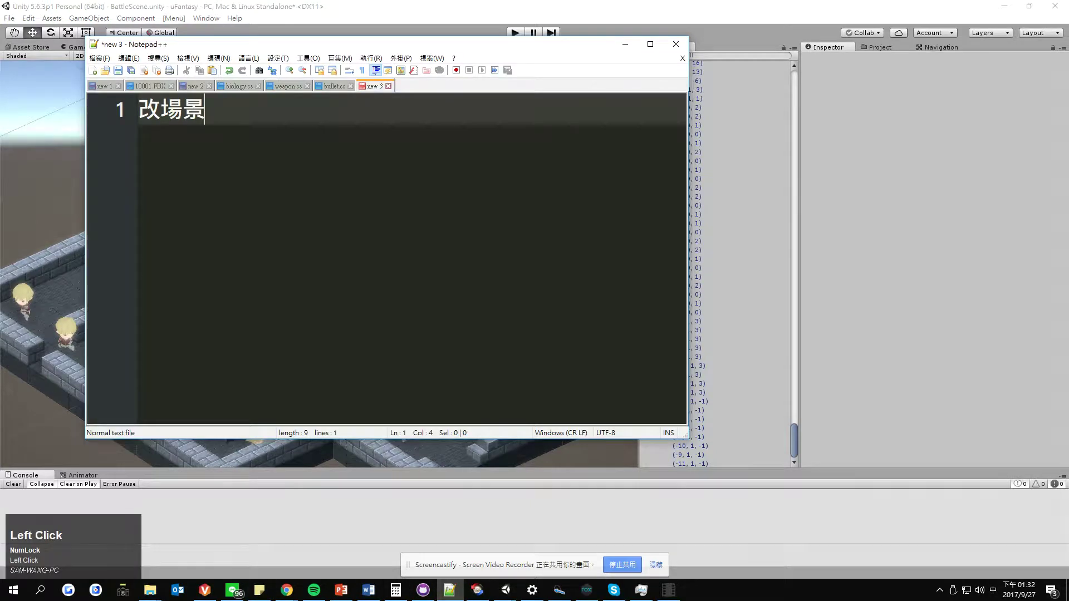
pyautogui.press('BackSpace')
pyautogui.press('BackSpace')
pyautogui.press('BackSpace')
pyautogui.write('t;3ru/3e93')
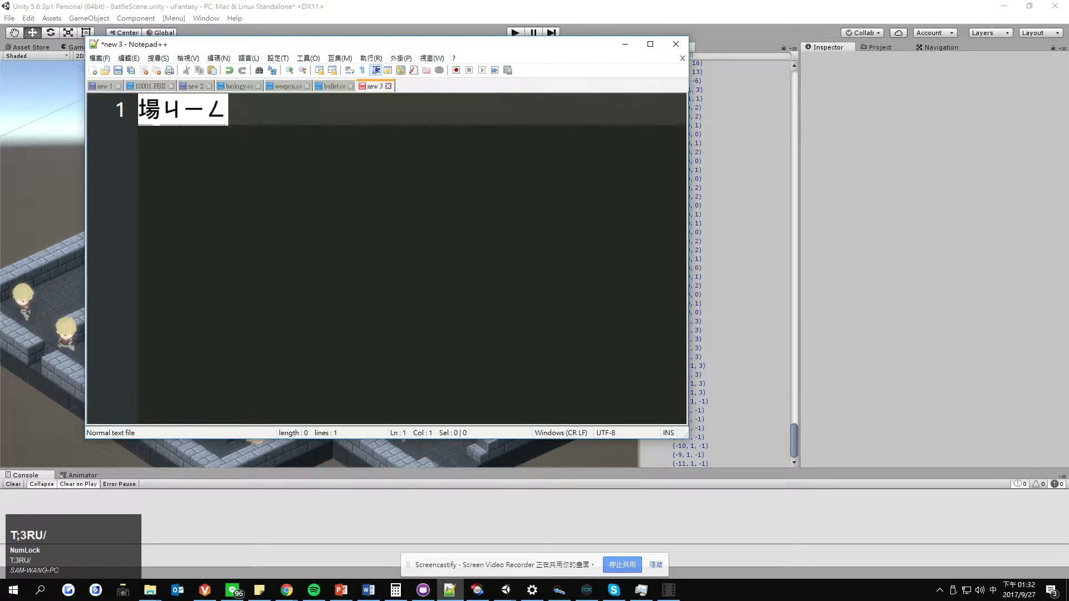
pyautogui.write('j06c.4')
pyautogui.press('Return')
pyautogui.write('ru42k604vu84')
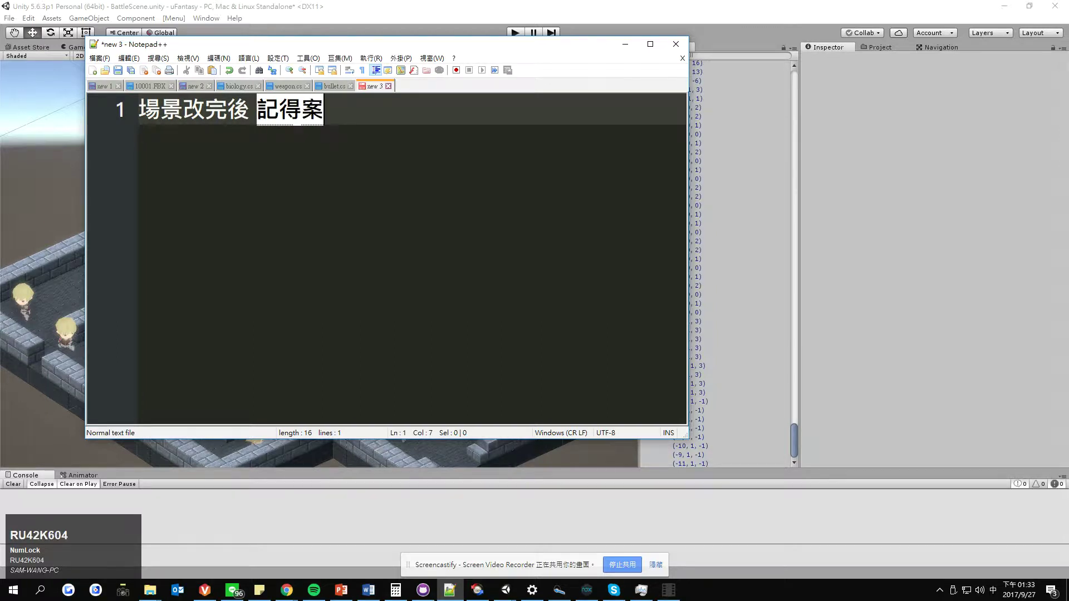
pyautogui.write('Ct')
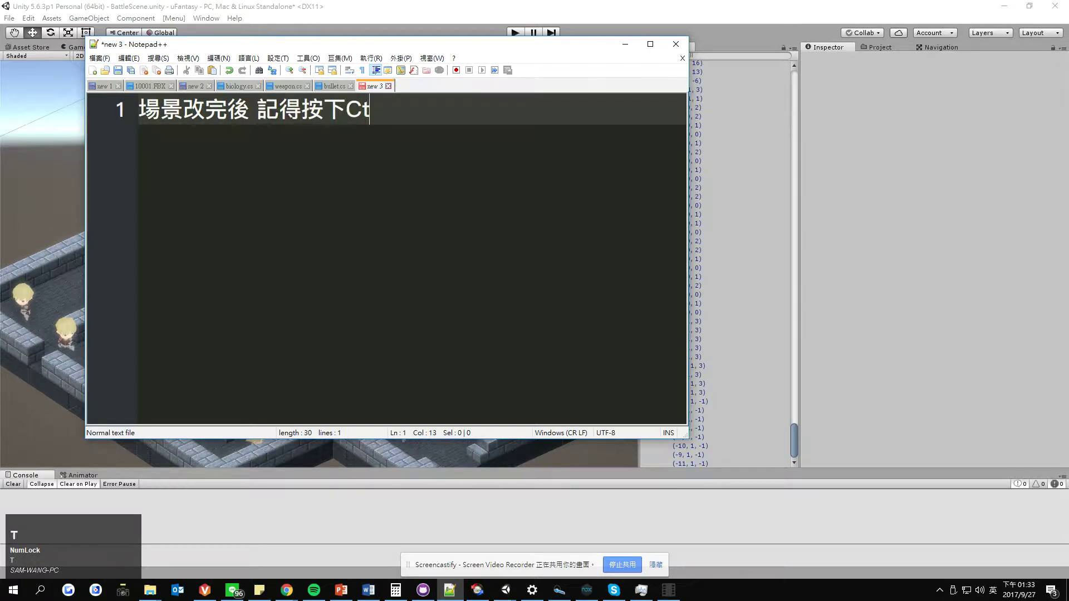
pyautogui.write('rl+F')
# Continue the note after Ctrl+F with "或是點 Unity 上方的[Menu]"
pyautogui.press('BackSpace')
pyautogui.write('或是')
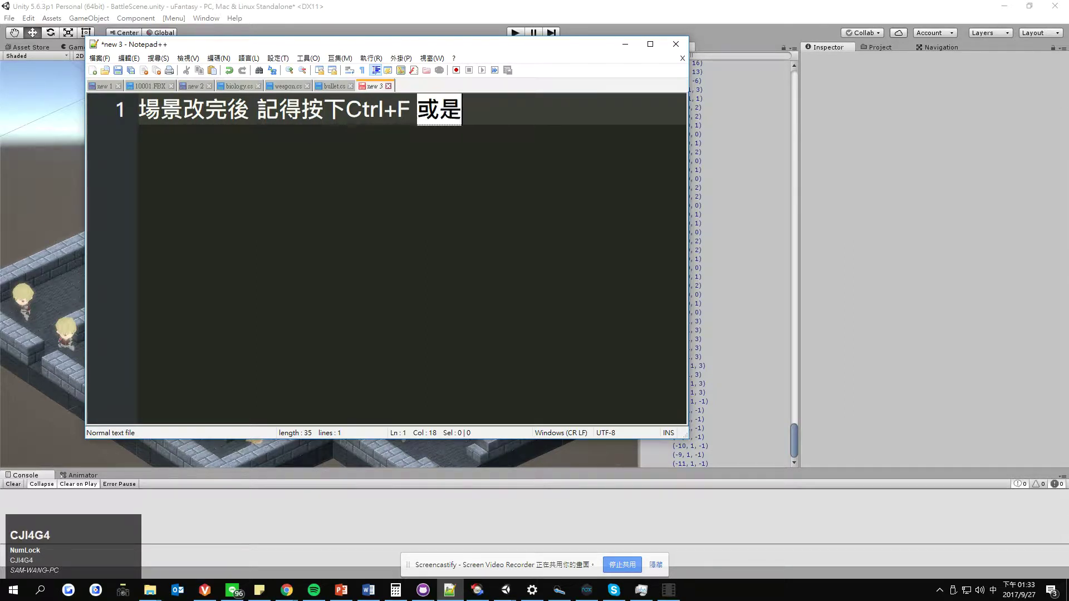
pyautogui.press('Return')
pyautogui.write('點')
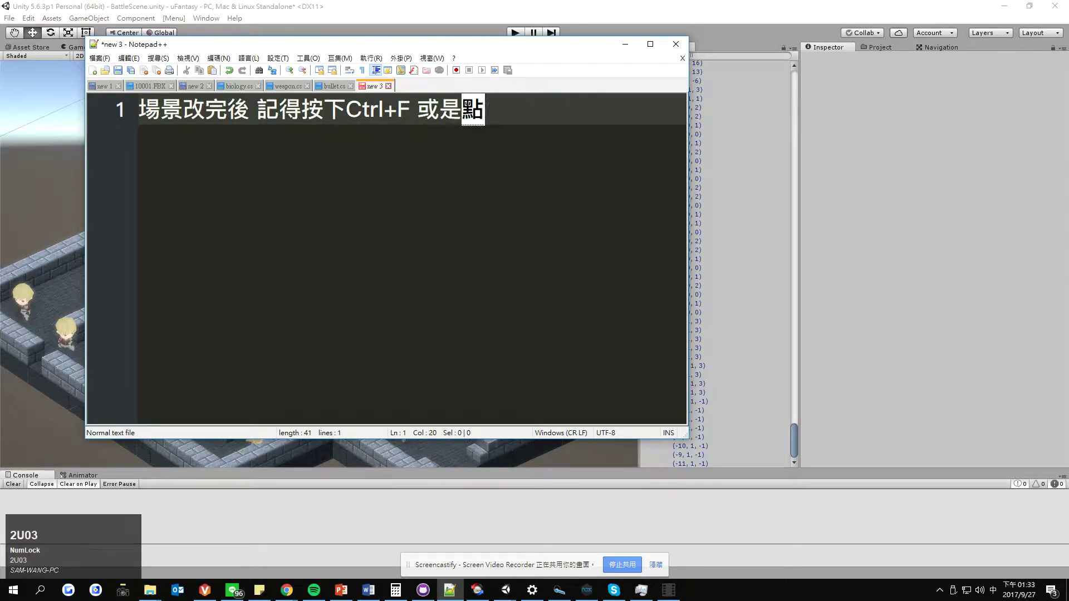
pyautogui.press('Return')
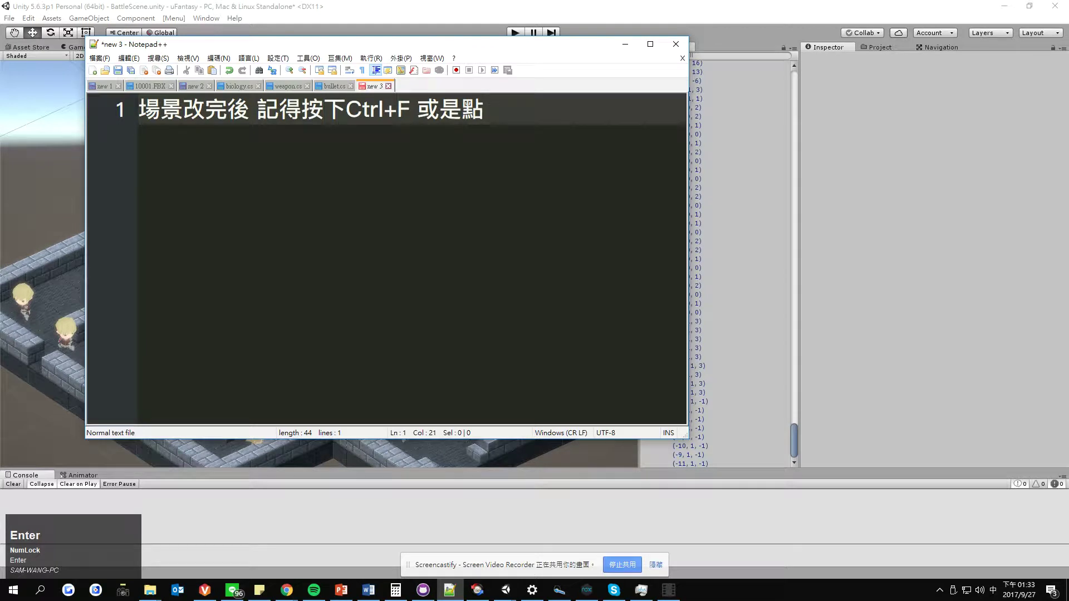
pyautogui.press('shift')
pyautogui.write('Unity')
pyautogui.press('shift')
pyautogui.write('上方ㄉさ')
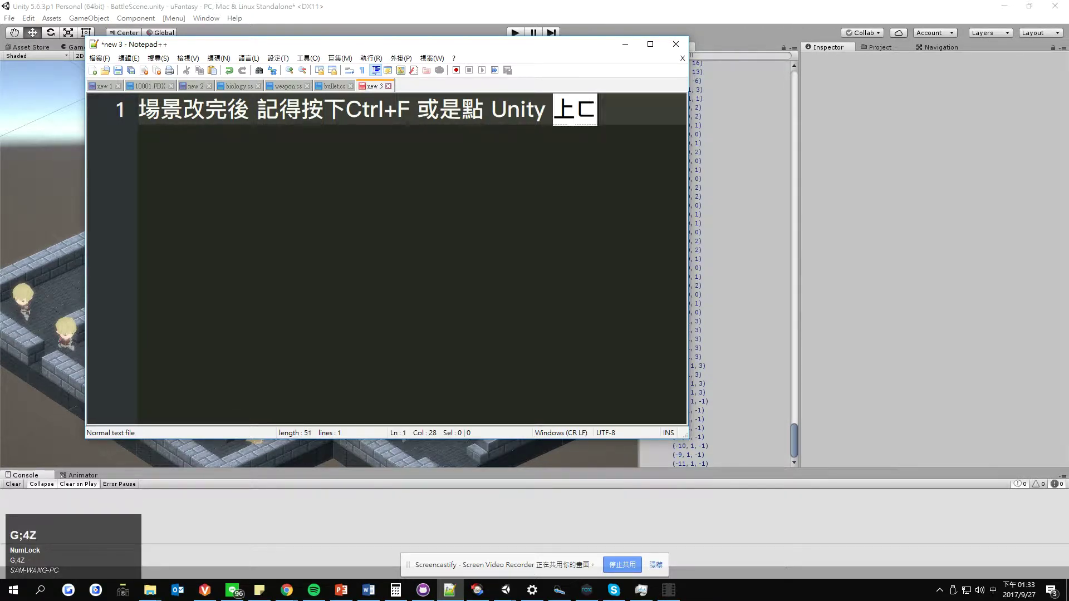
pyautogui.write('的')
pyautogui.press('Return')
pyautogui.press('shift')
pyautogui.write('[')
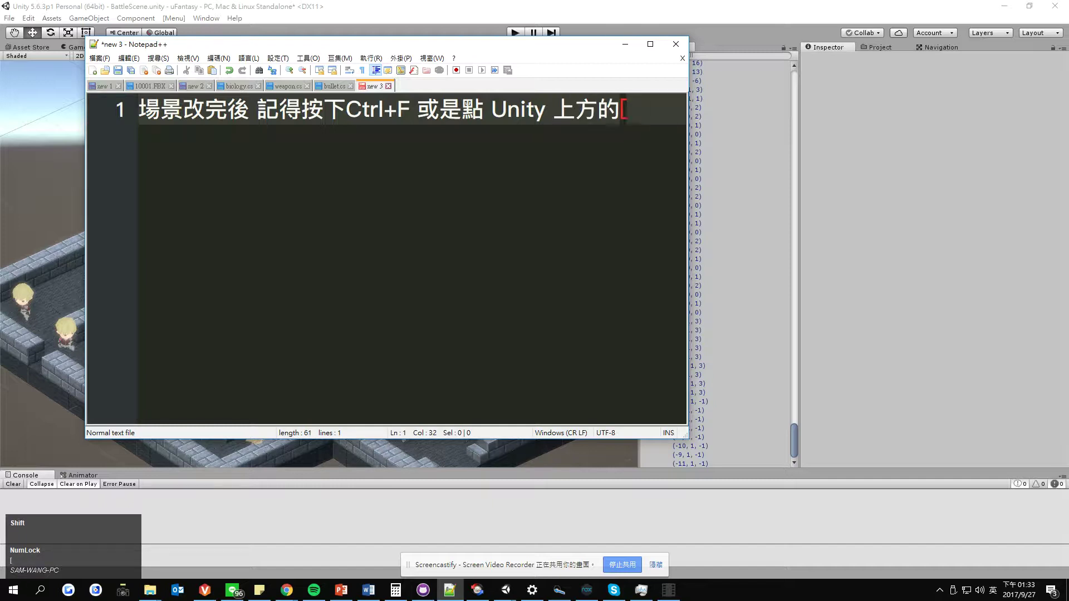
pyautogui.write('Menu')
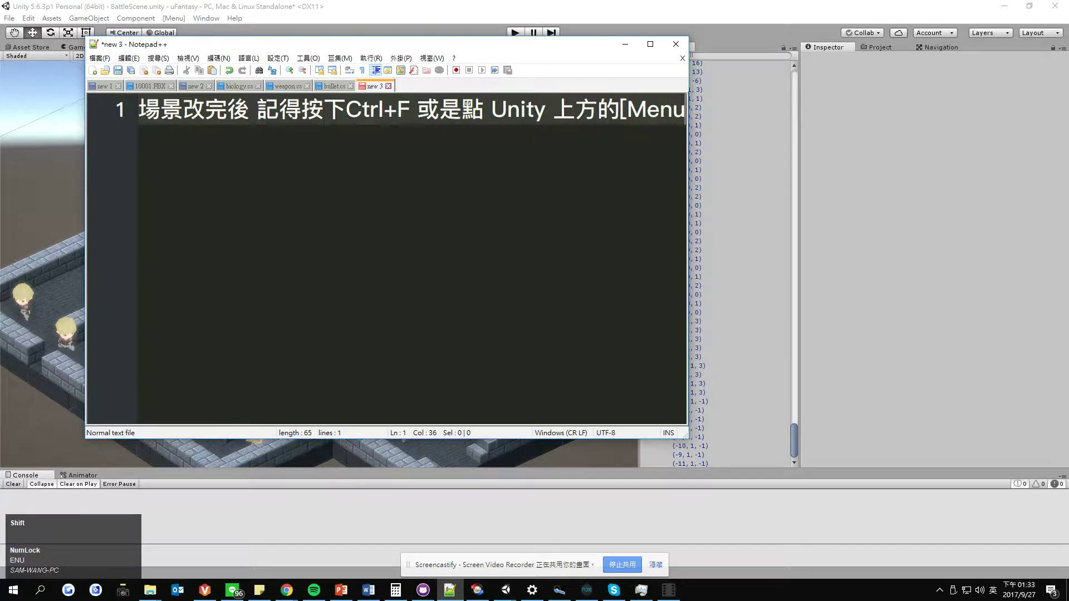
pyautogui.hotkey('ctrl', ']')
pyautogui.write(']')
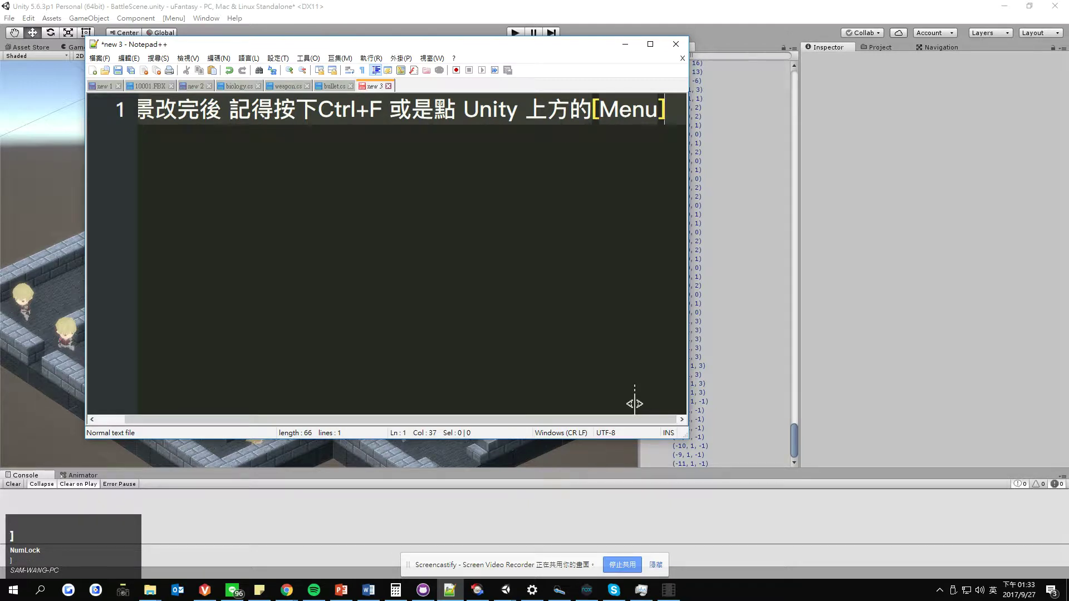
# Break the note before "或是點" so the Unity menu hint starts on a second line
pyautogui.press('Left')
pyautogui.press('Left')
pyautogui.press('Left')
pyautogui.press('Left')
pyautogui.press('Left')
pyautogui.press('Left')
pyautogui.press('Left')
pyautogui.press('Left')
pyautogui.press('Left')
pyautogui.press('Left')
pyautogui.press('Left')
pyautogui.press('Left')
pyautogui.press('Left')
pyautogui.press('Left')
pyautogui.press('Left')
pyautogui.press('Return')
# Complete the note's second line as "或是點 Unity 上方的 [Menu] --> 場景整理", checking the command name in Unity
pyautogui.press('End')
pyautogui.press('Left')
pyautogui.press('Left')
pyautogui.press('Left')
pyautogui.press('Left')
pyautogui.press('Left')
pyautogui.press('Left')
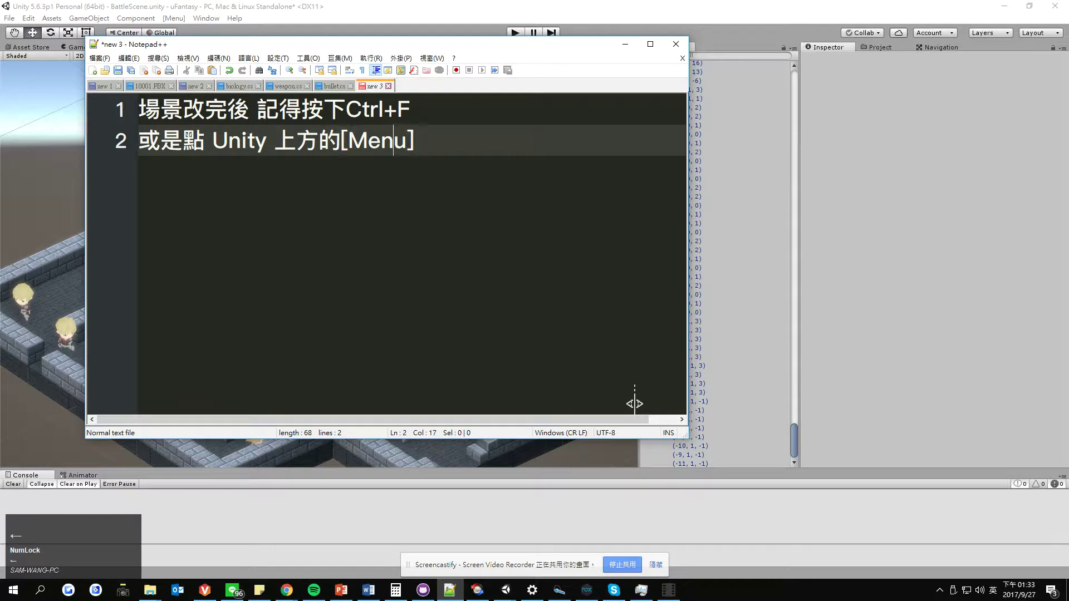
pyautogui.press('End')
pyautogui.write('-->')
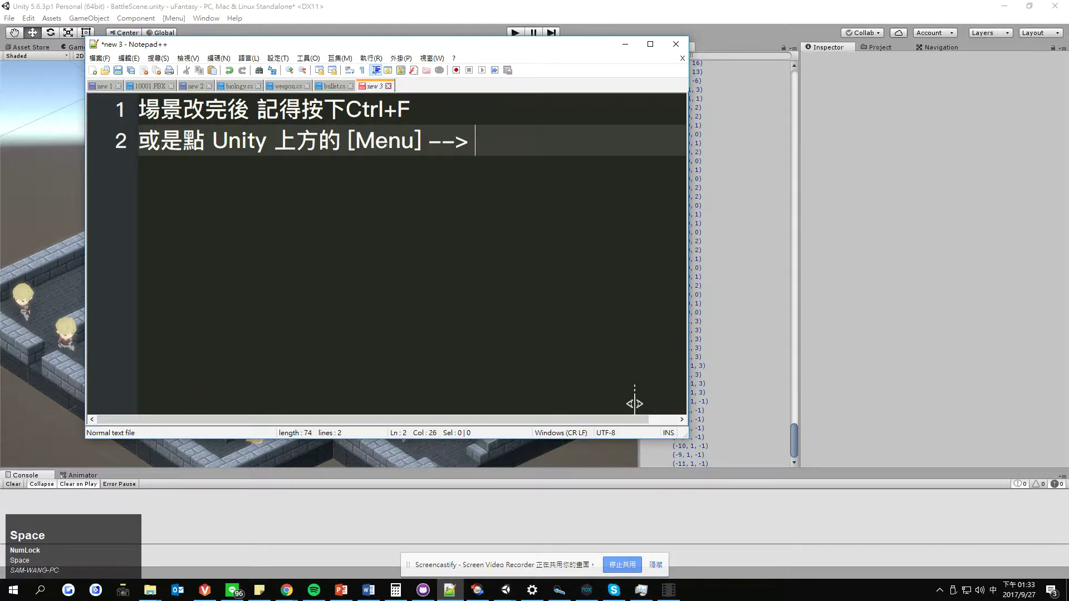
pyautogui.click(174, 18)
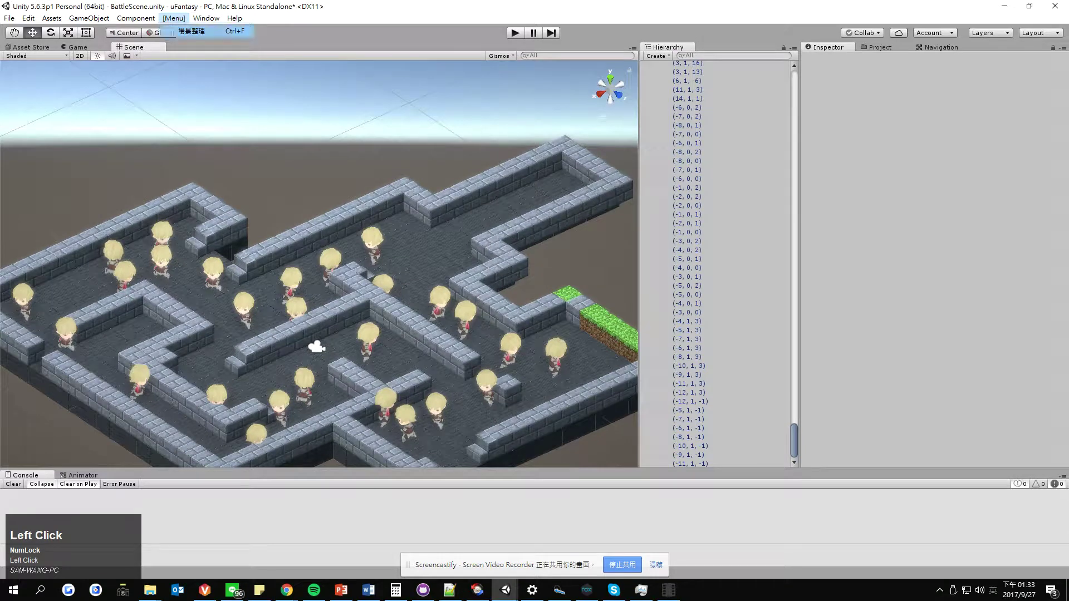
pyautogui.hotkey('alt', 'Tab')
pyautogui.write('ㄎ')
pyautogui.press('BackSpace')
pyautogui.write('ㄔ;3ru/35/3xu3')
pyautogui.press('Return')
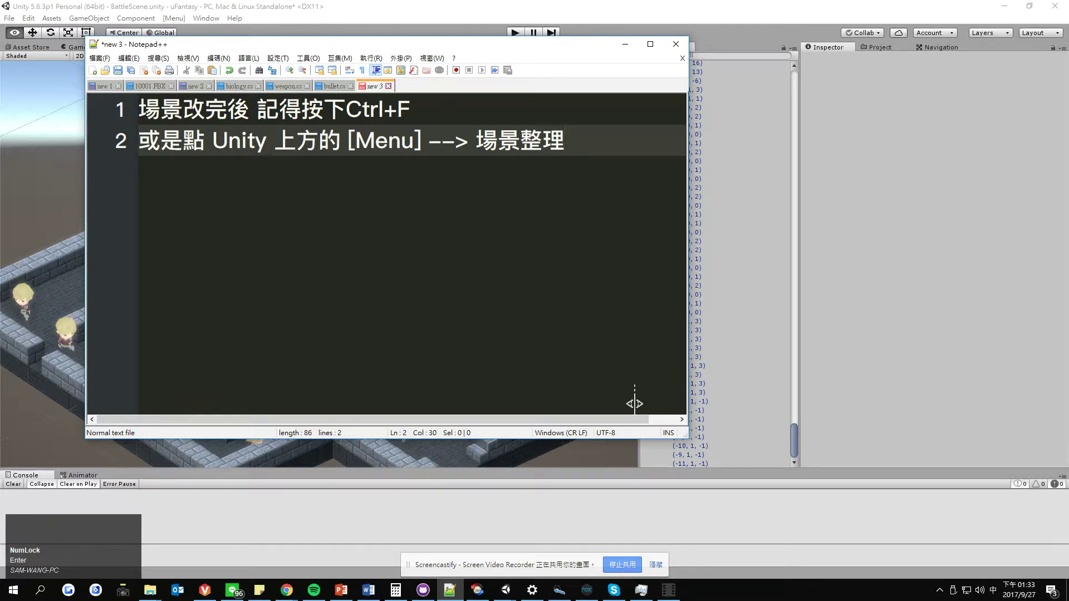
# Leave a blank line and start the note's fourth line with "按完後可以開啟 windows/"
pyautogui.press('Return')
pyautogui.press('Return')
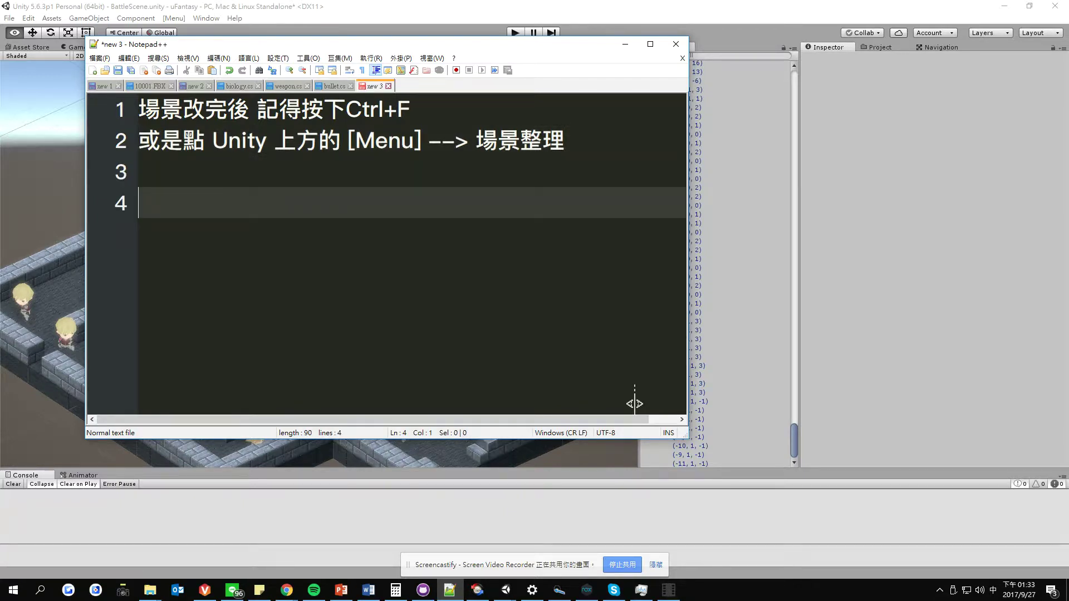
pyautogui.write('y')
pyautogui.press('BackSpace')
pyautogui.write('04j06c.4dk3u3')
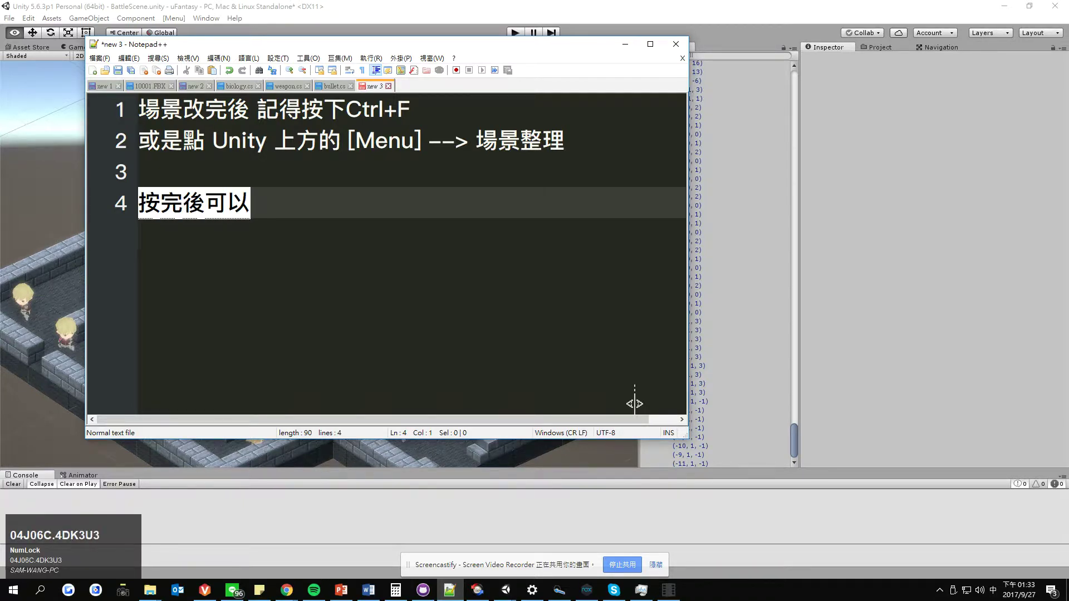
pyautogui.write('d9 fu3')
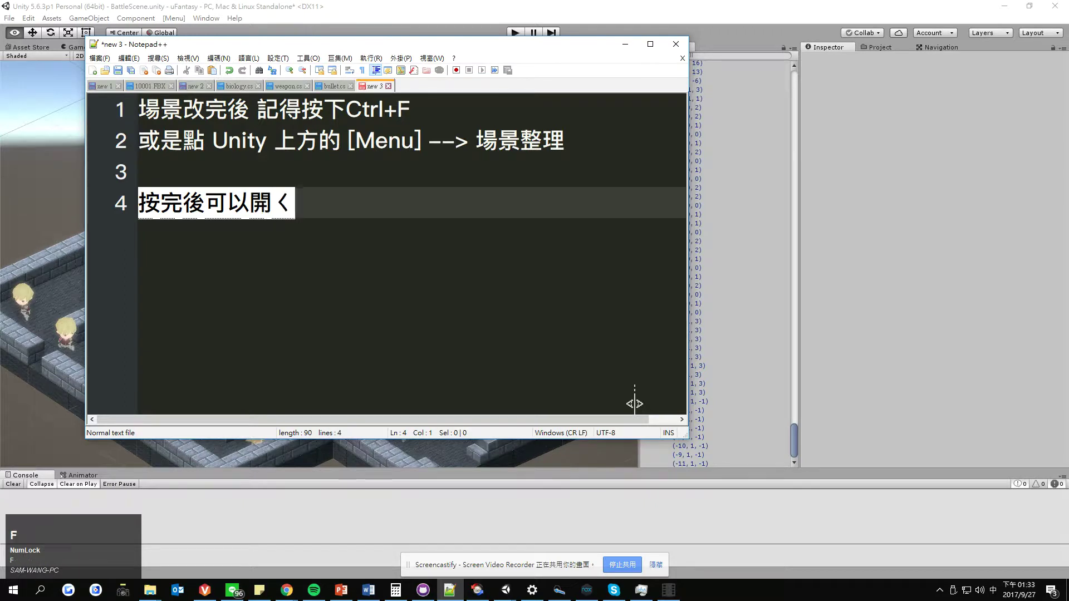
pyautogui.press('Return')
pyautogui.press('shift')
pyautogui.write('wi')
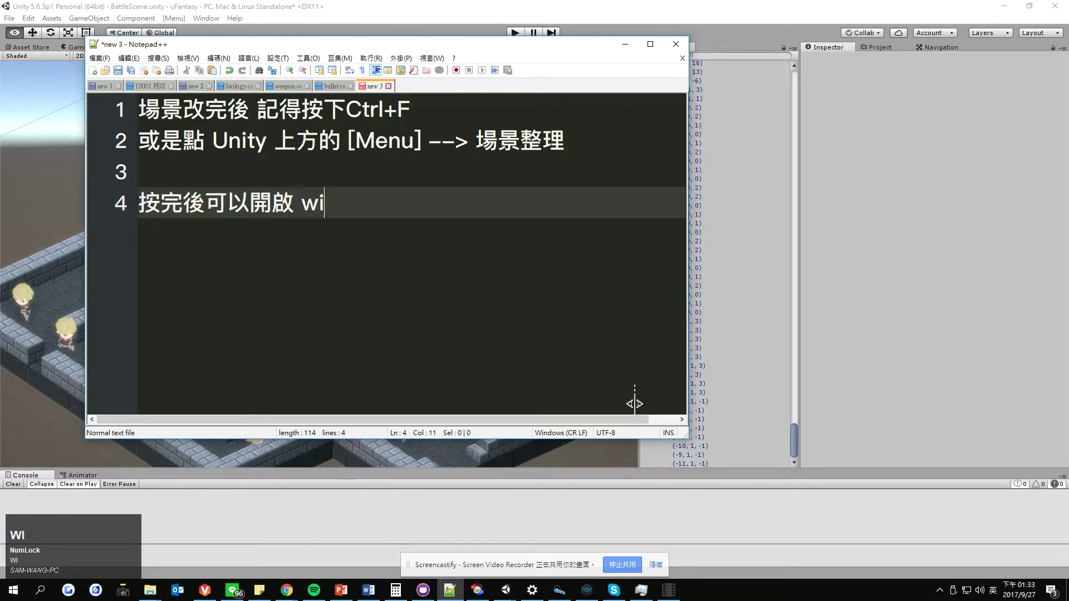
pyautogui.write('ndows/')
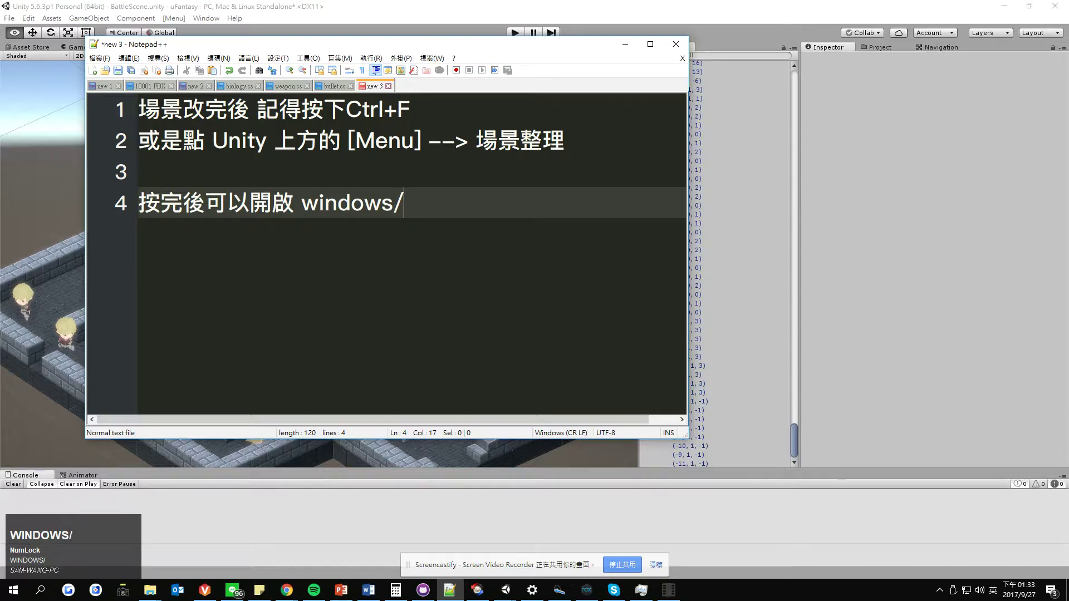
# Move the Notepad++ window aside, switch to Unity and open the Navigation window
pyautogui.moveTo(254, 44); pyautogui.dragTo(304, 239)
pyautogui.click(206, 18)
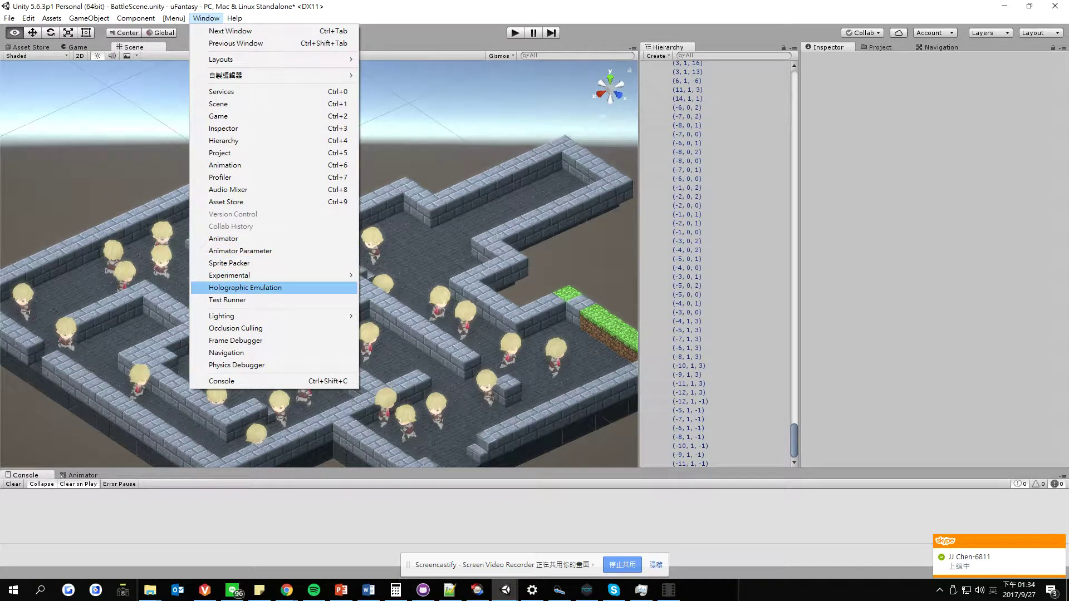
pyautogui.click(226, 352)
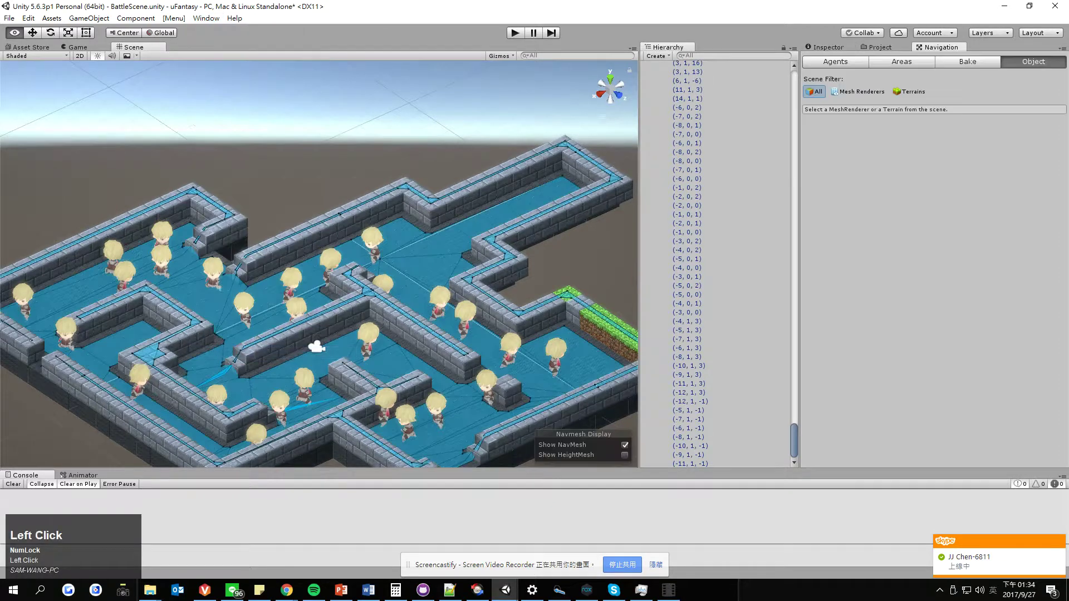
# Return to Notepad++, move its window off most of the maze and add "navigoan" after "windows/", checking the name in Unity
pyautogui.hotkey('alt', 'Tab')
pyautogui.moveTo(446, 243); pyautogui.dragTo(784, 156)
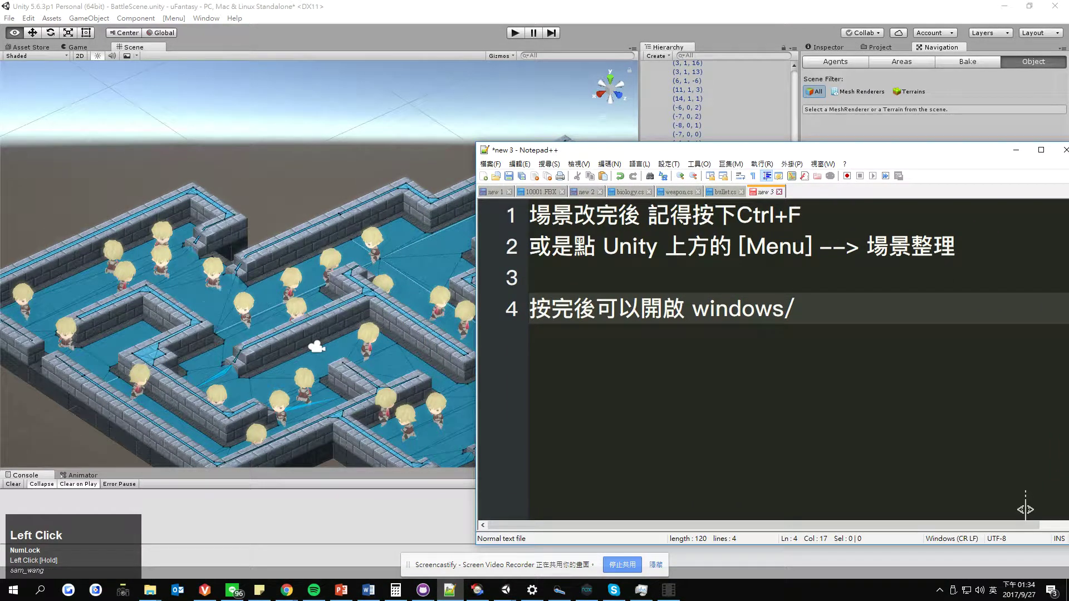
pyautogui.press('shift')
pyautogui.write('ㄙ')
pyautogui.press('shift')
pyautogui.write('av')
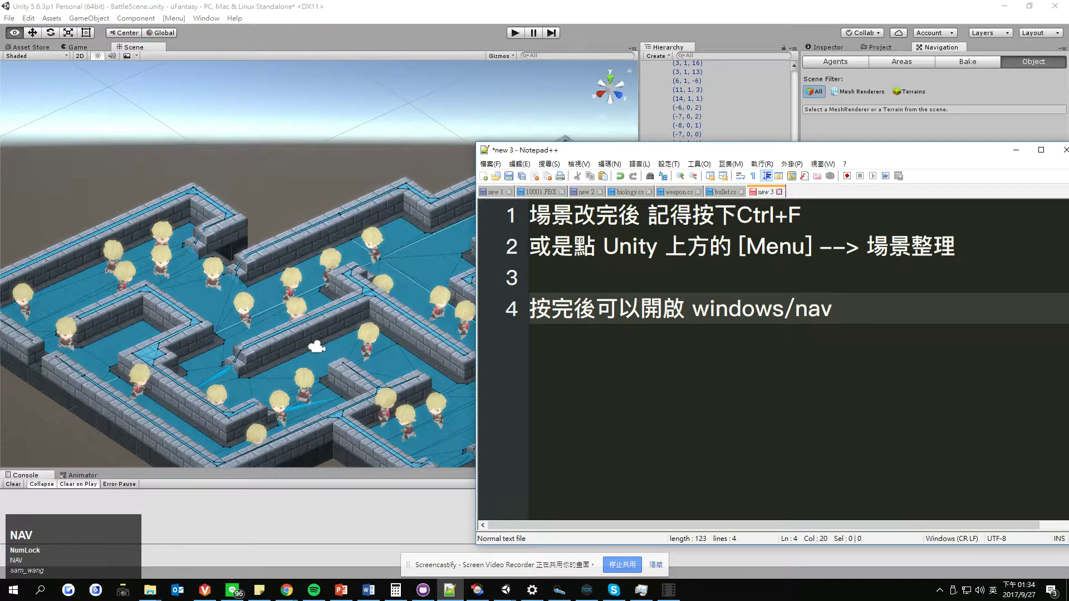
pyautogui.click(206, 17)
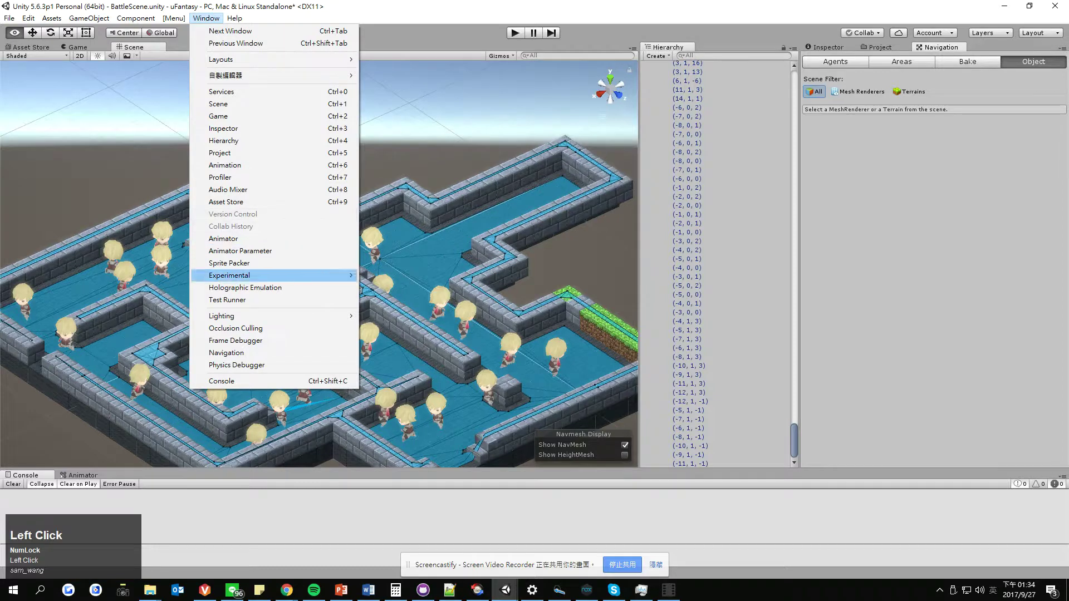
pyautogui.hotkey('alt', 'Tab')
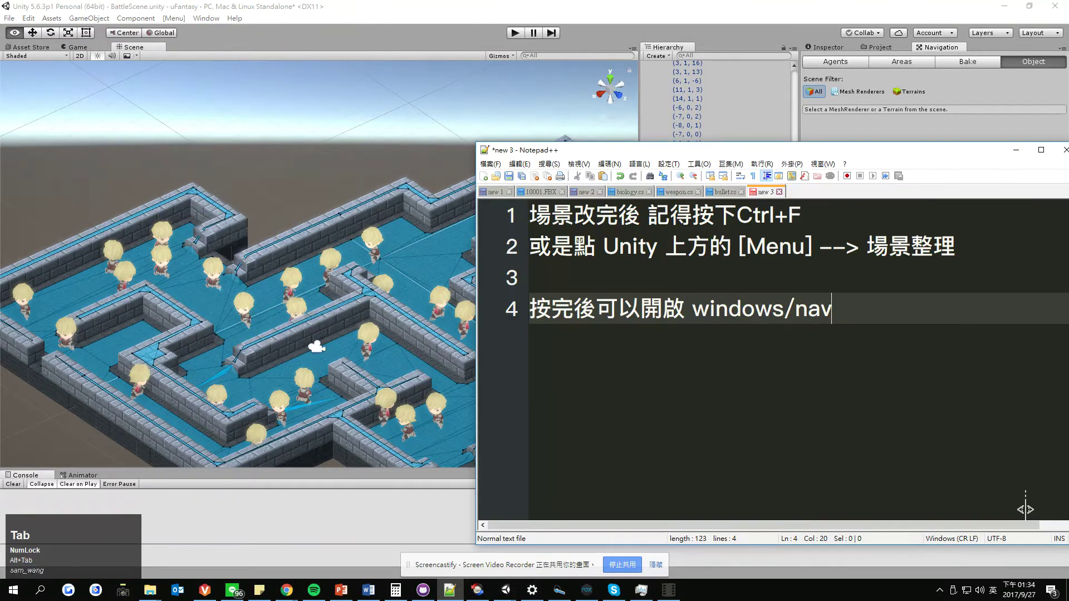
pyautogui.write('igoan')
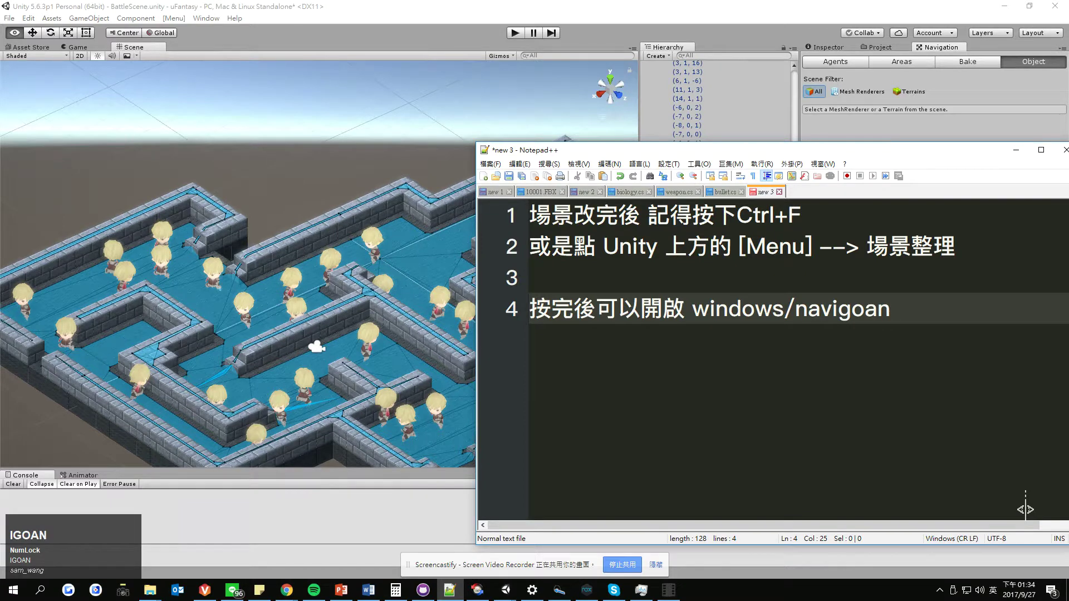
# Recheck the window name in Unity, correct the fourth line's ending to "navigtion" and reposition the Notepad++ window
pyautogui.click(174, 17)
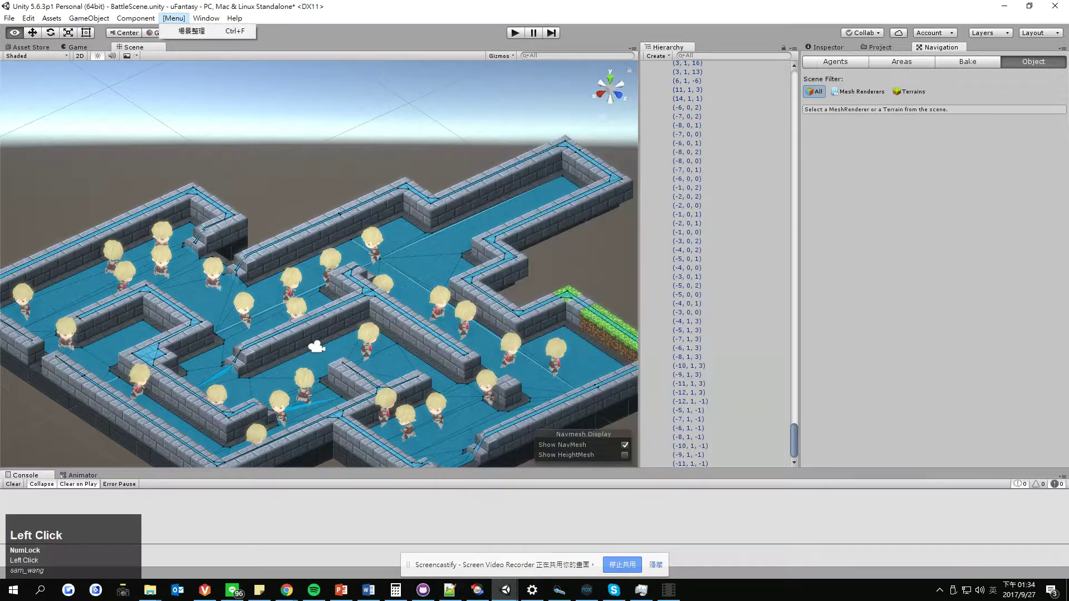
pyautogui.click(174, 18)
pyautogui.click(206, 17)
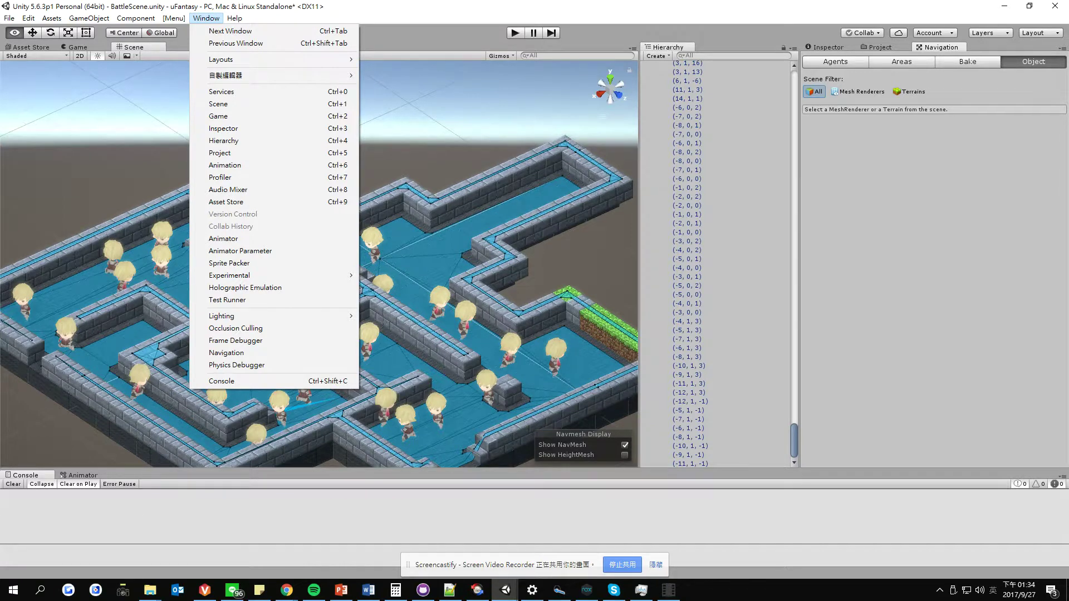
pyautogui.hotkey('alt', 'Tab')
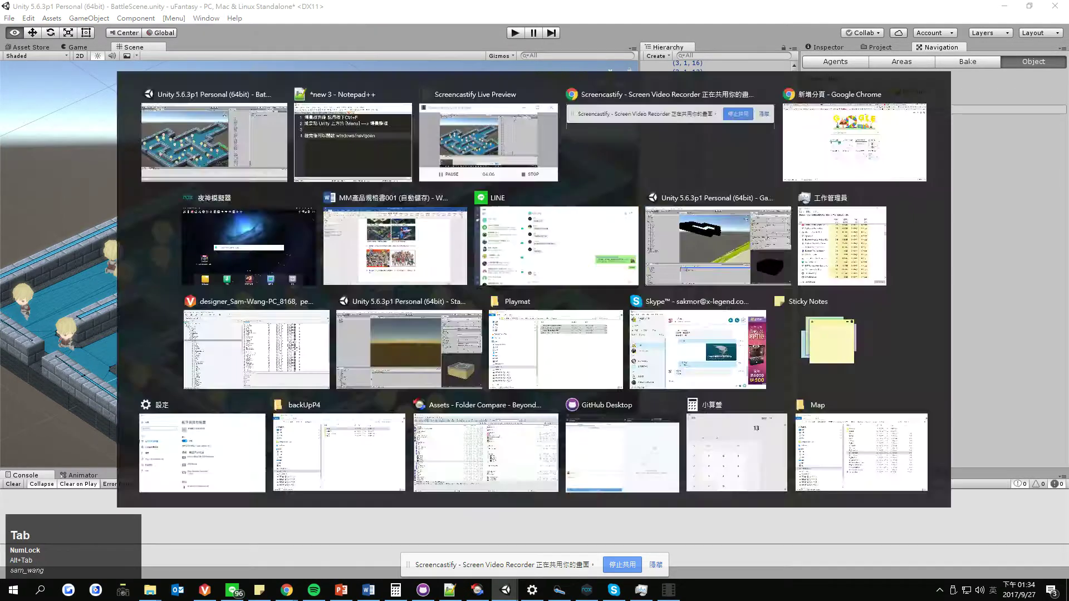
pyautogui.click(851, 310)
pyautogui.write('ti')
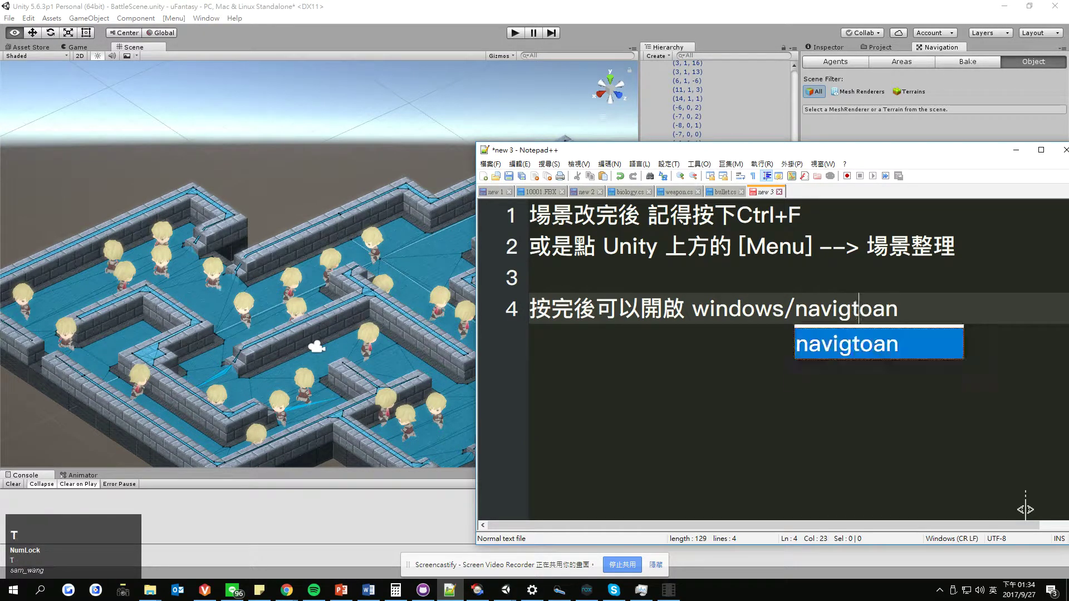
pyautogui.press('Right')
pyautogui.press('Delete')
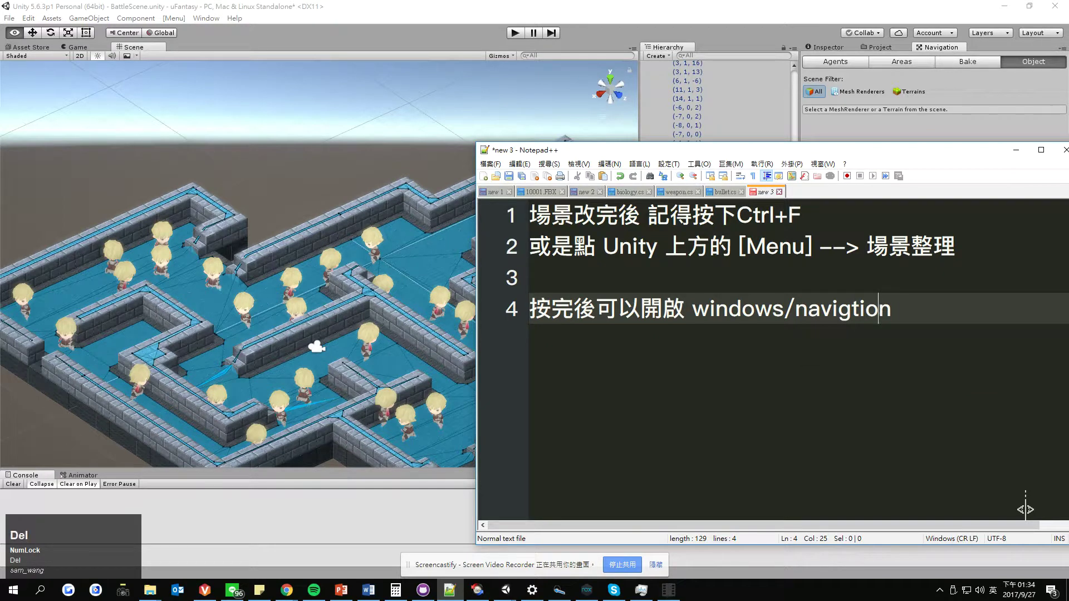
pyautogui.click(1025, 510)
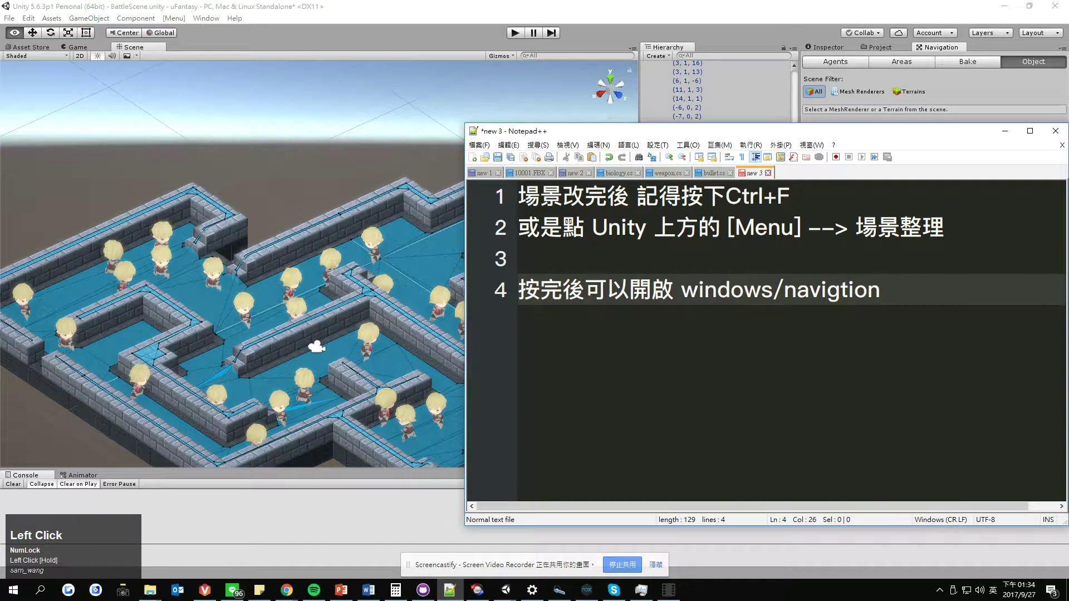
# Add a fifth line to the note reading "可以看到可走範圍"
pyautogui.press('Return')
pyautogui.write('dk3')
pyautogui.press('BackSpace')
pyautogui.press('BackSpace')
pyautogui.press('BackSpace')
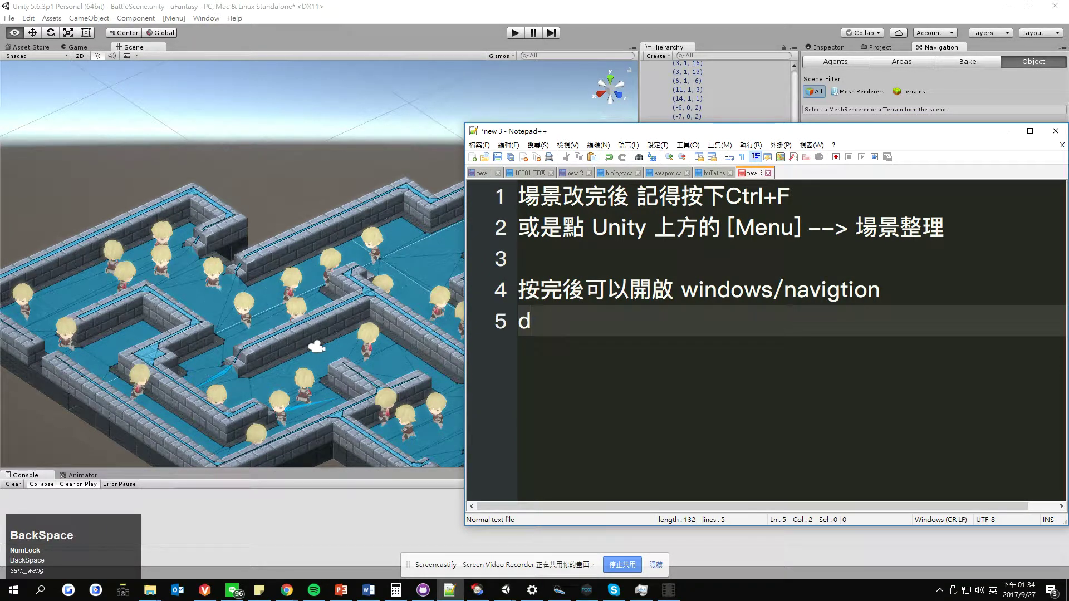
pyautogui.write('dk3u3d042')
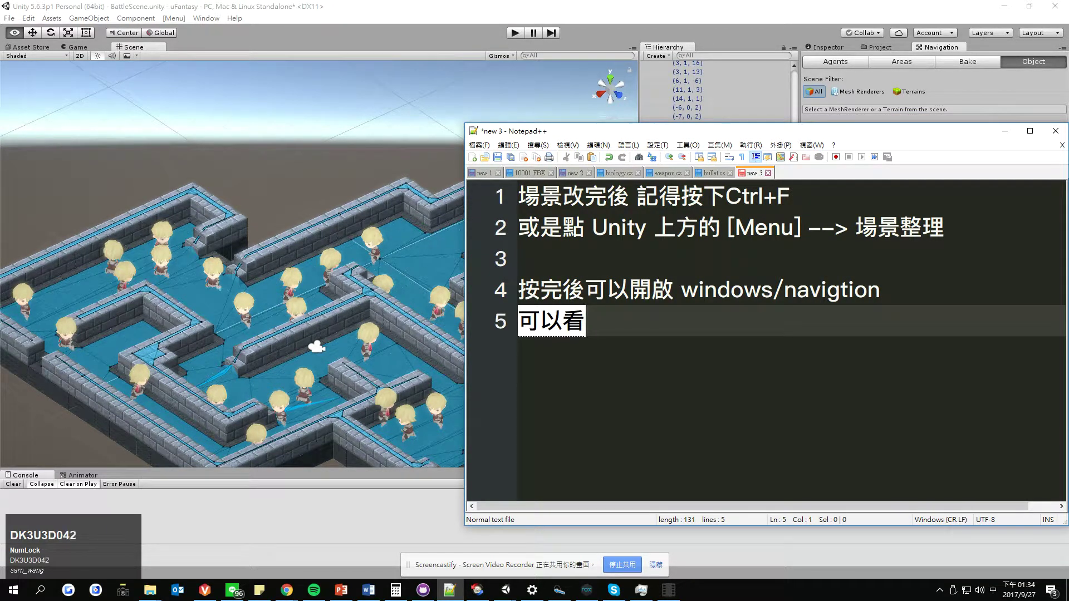
pyautogui.write('l4vmp6')
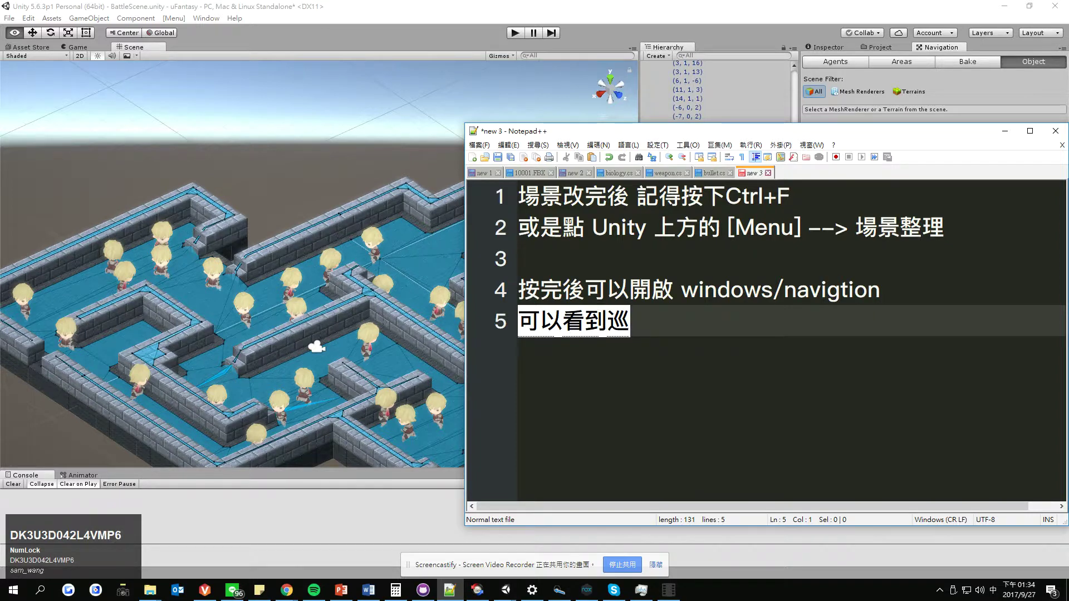
pyautogui.write('ru/4')
pyautogui.press('BackSpace')
pyautogui.press('BackSpace')
pyautogui.write('dk3y.')
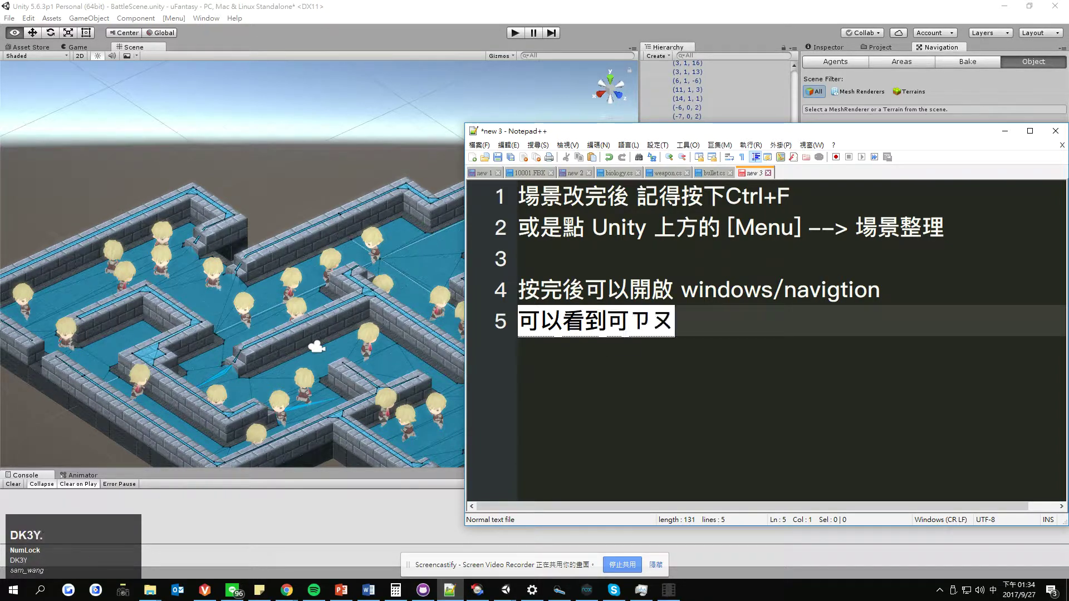
pyautogui.write('3z04jo6')
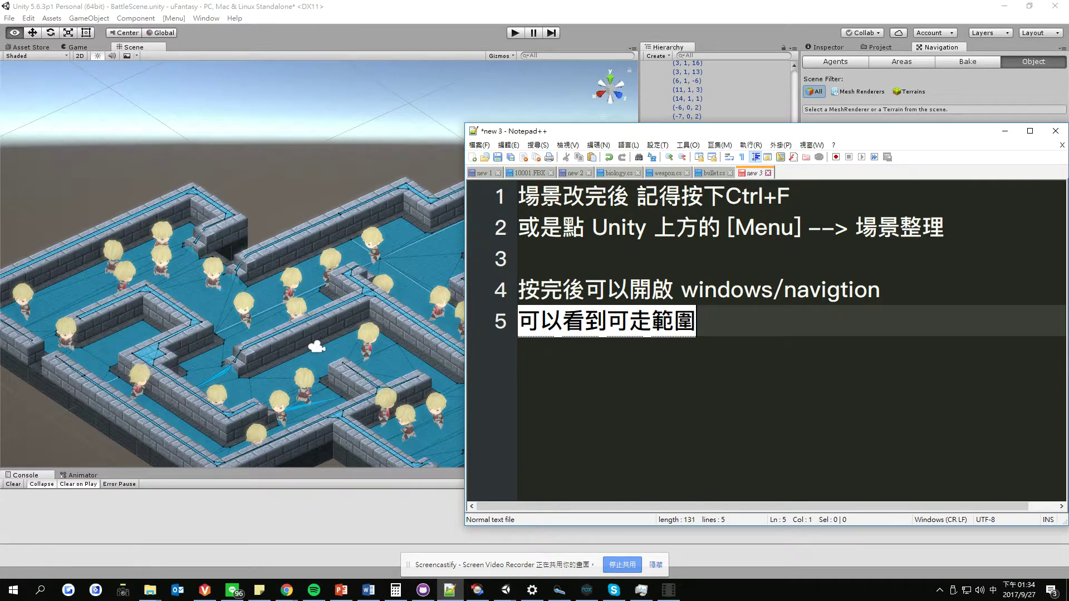
pyautogui.press('Return')
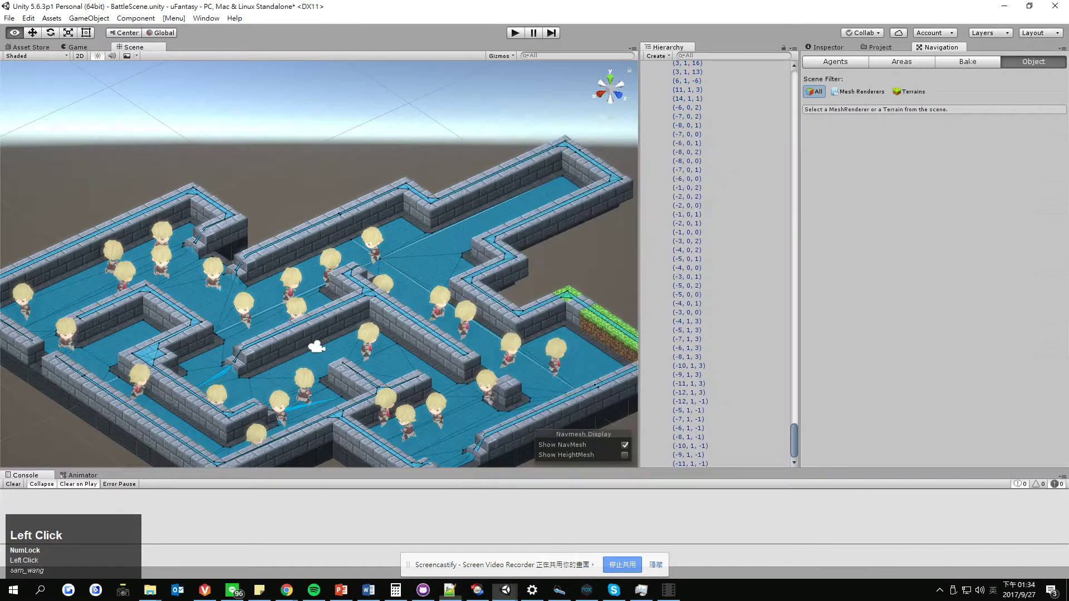
# In Unity, select the wall and floor blocks at the corridor's far end and delete them
pyautogui.click(305, 240)
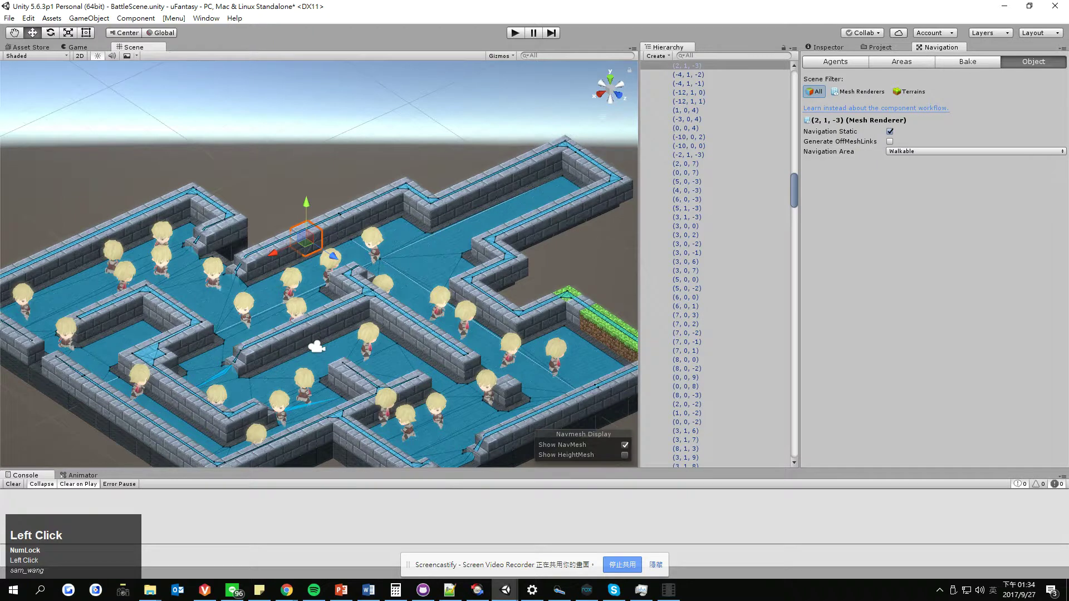
pyautogui.press('ctrl')
pyautogui.moveTo(417, 71); pyautogui.dragTo(634, 225)
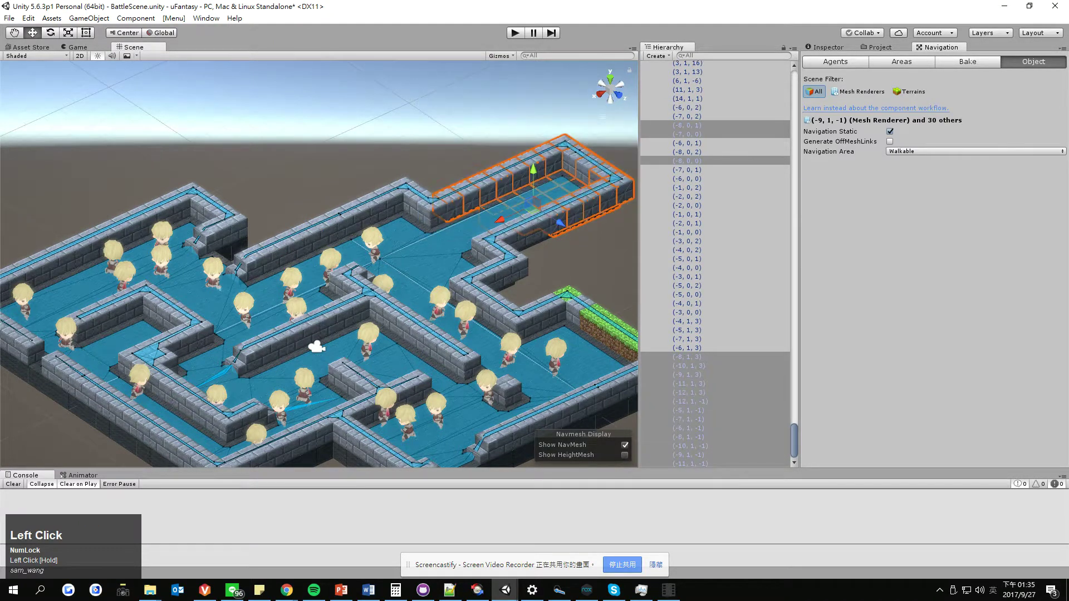
pyautogui.press('Delete')
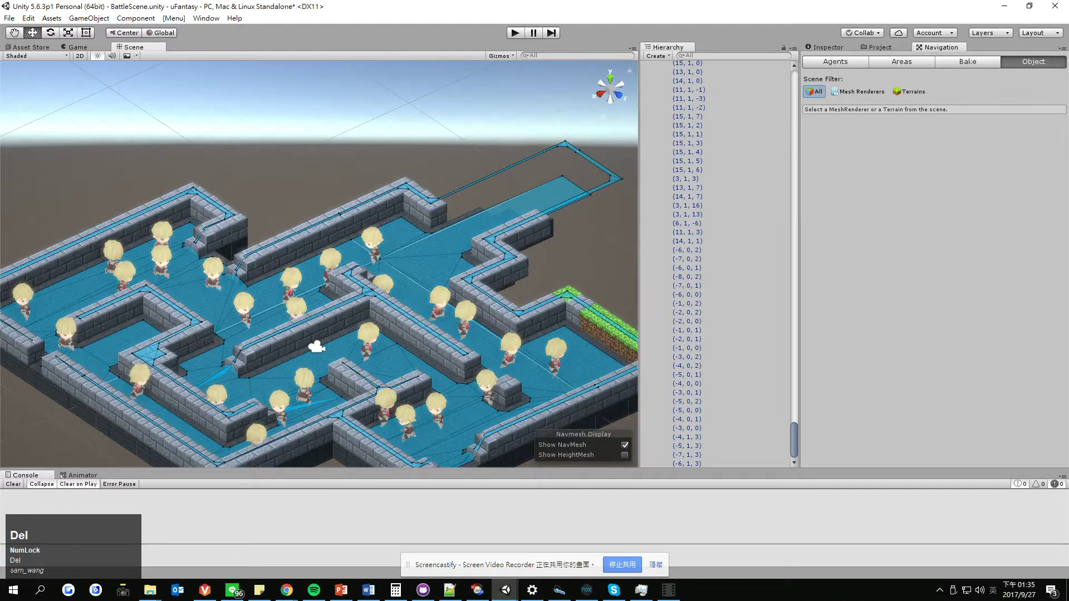
# Run the 場景整理 command to update the walkable area and bring the Notepad++ note back up
pyautogui.click(174, 19)
pyautogui.click(195, 31)
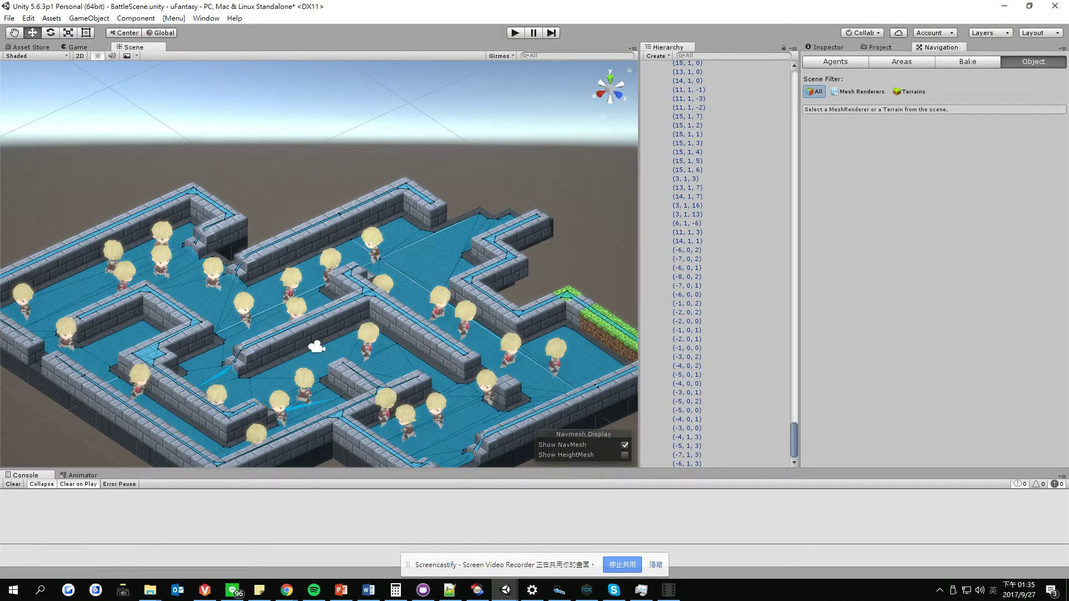
pyautogui.click(449, 589)
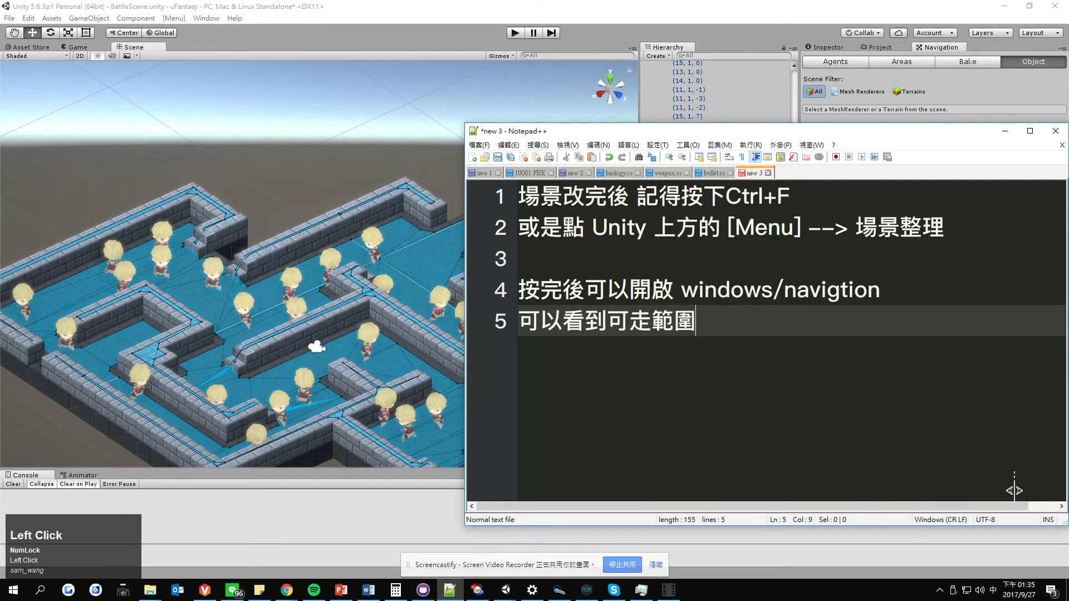